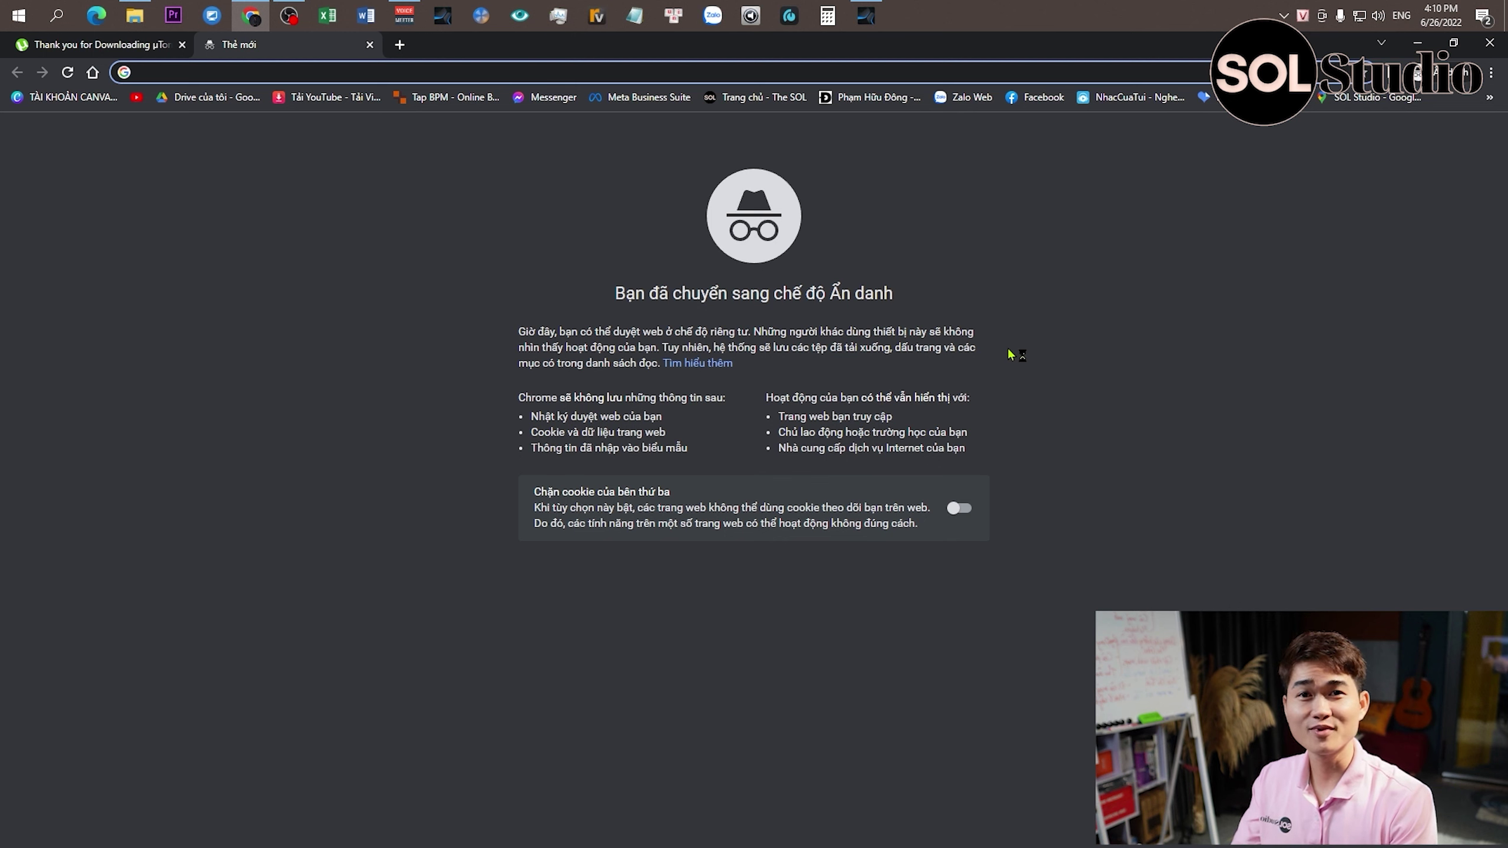
Search Google for "the glue rutracker".
{"action": "type", "text": "theglue"}
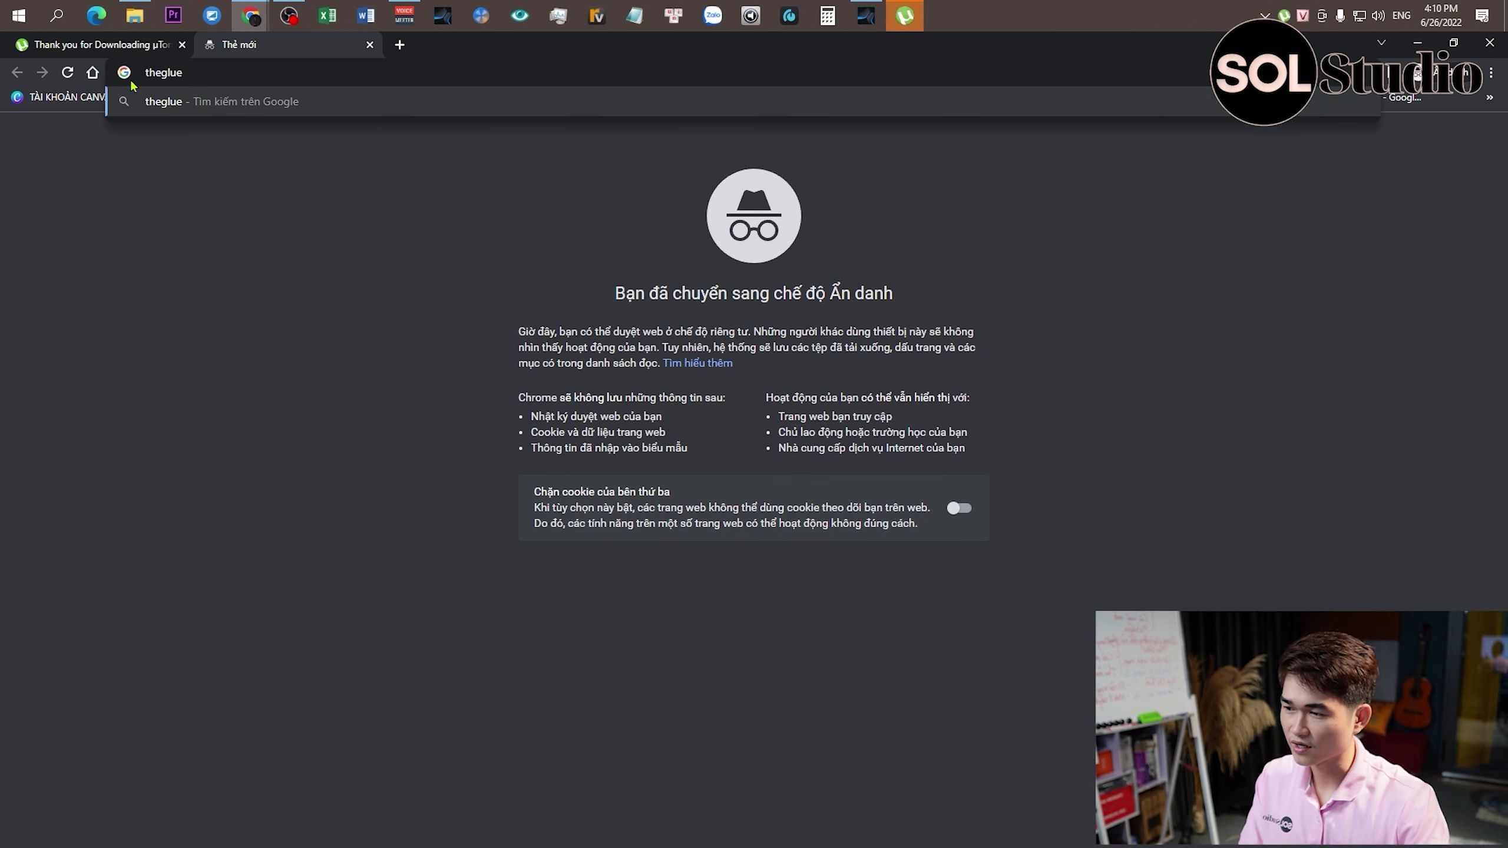
{"action": "left_click", "coordinate": [161, 72]}
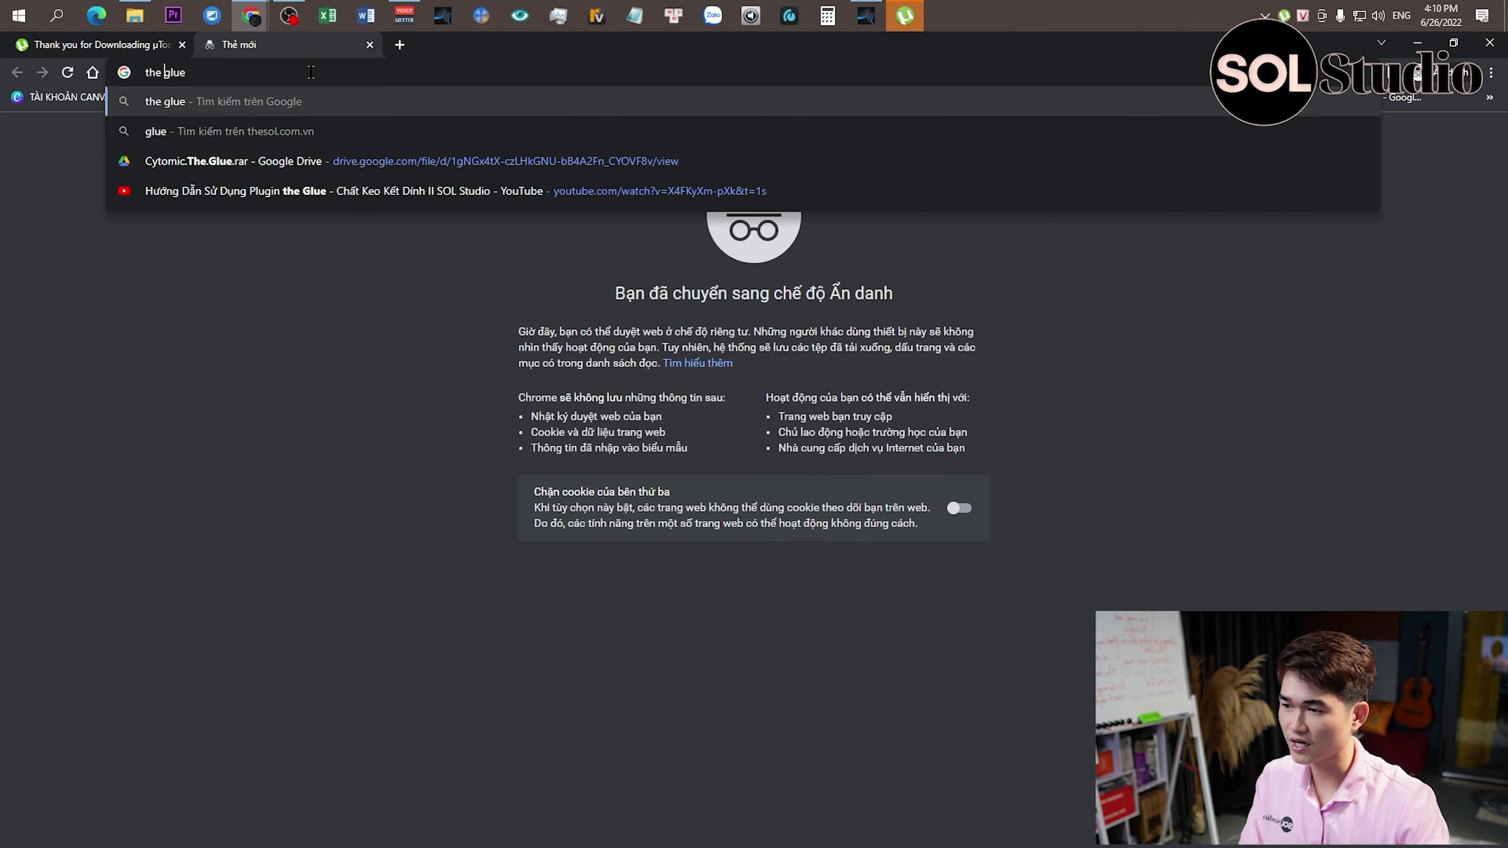
{"action": "left_click", "coordinate": [314, 76]}
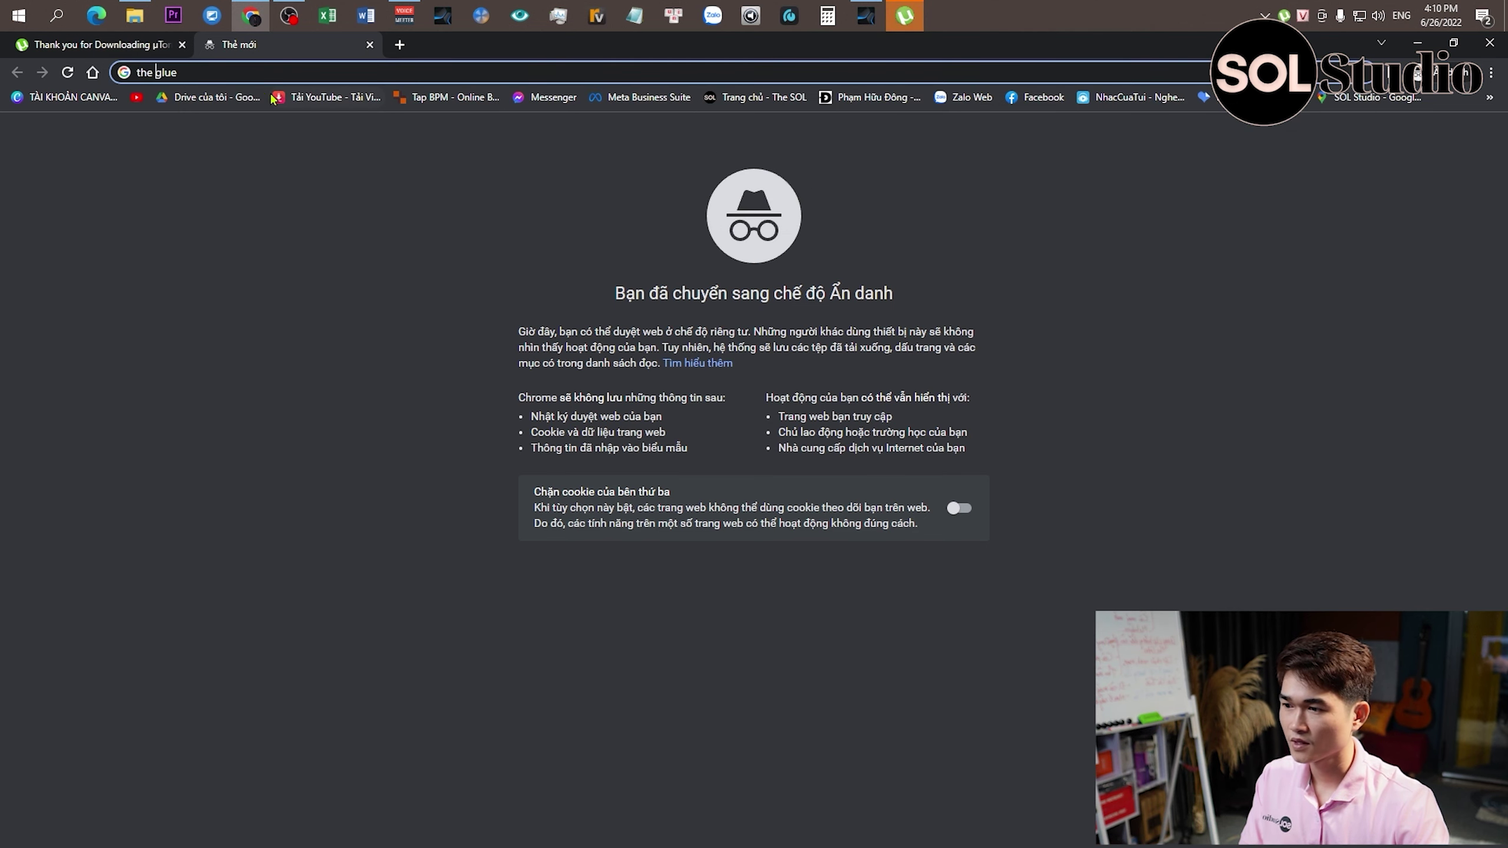
{"action": "type", "text": "rutracker"}
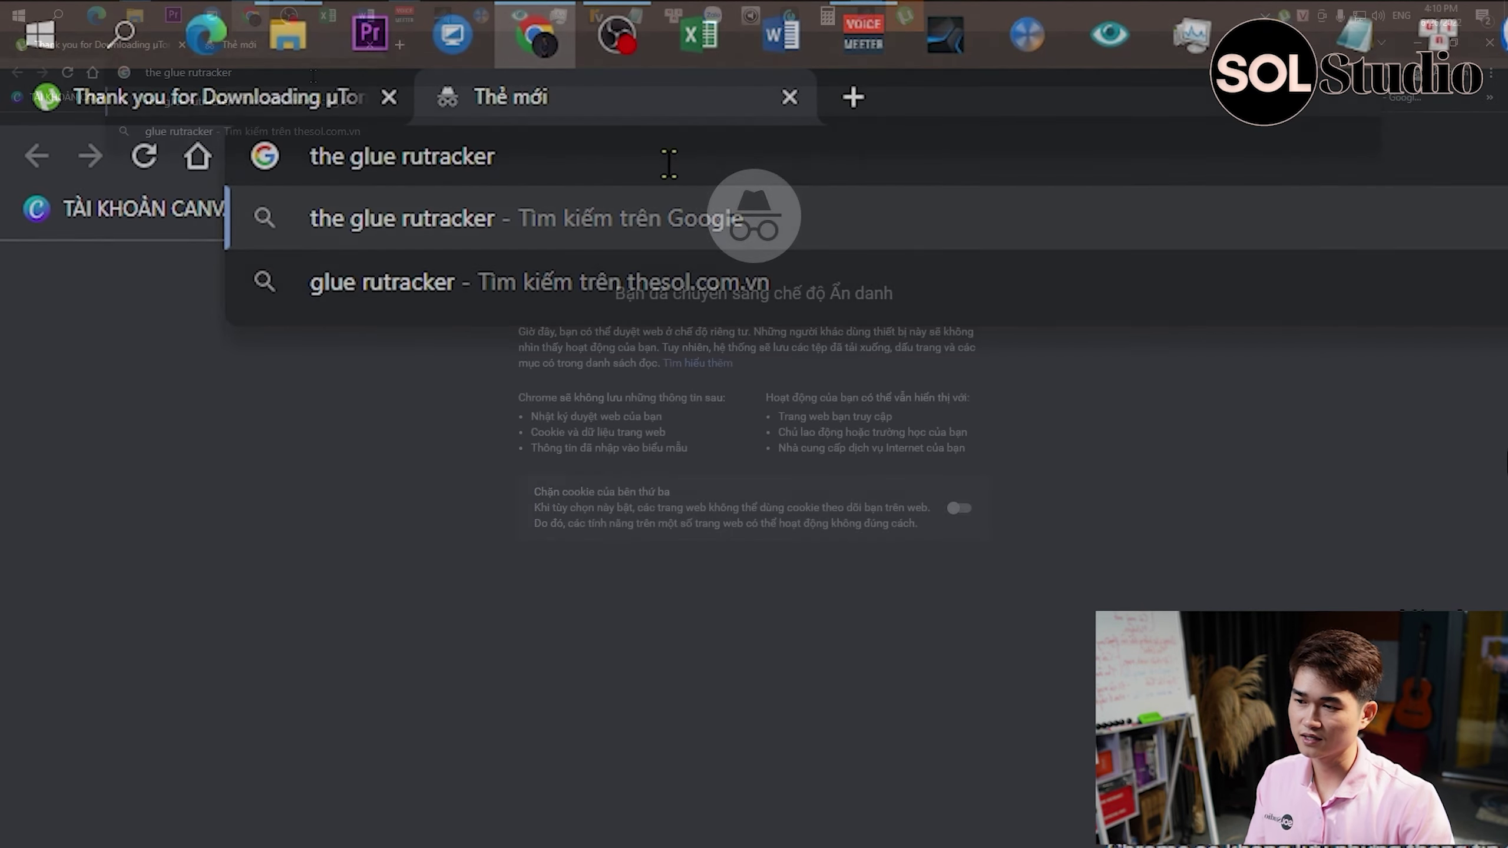
{"action": "key", "text": "Return"}
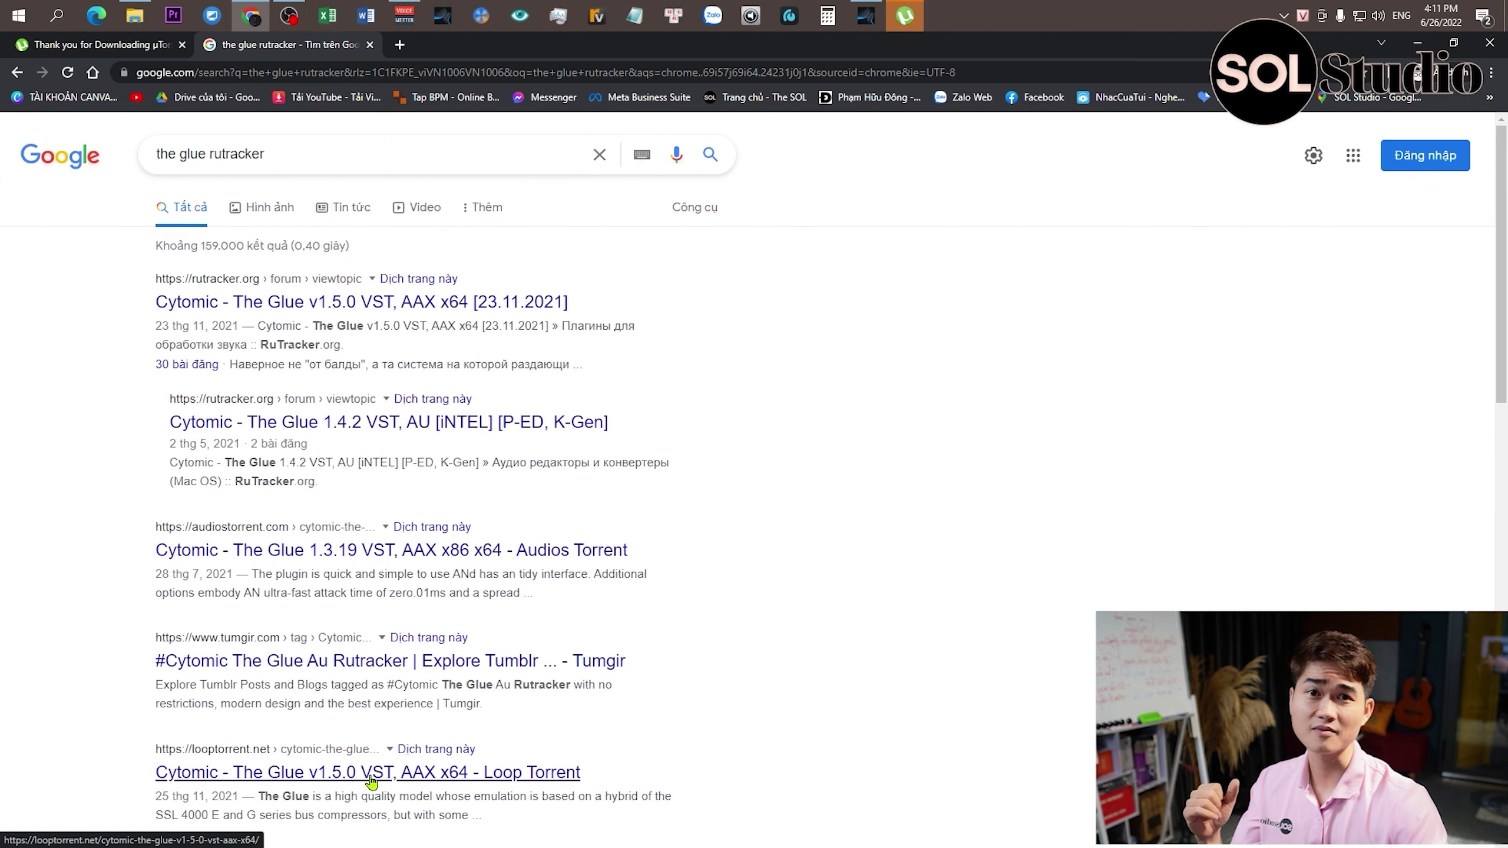
Open the rutracker.org result for Cytomic - The Glue v1.5.0 VST, AAX x64 and show the page in its original language.
{"action": "scroll", "coordinate": [683, 633], "scroll_direction": "down", "scroll_amount": 3}
{"action": "scroll", "coordinate": [768, 603], "scroll_direction": "up", "scroll_amount": 3}
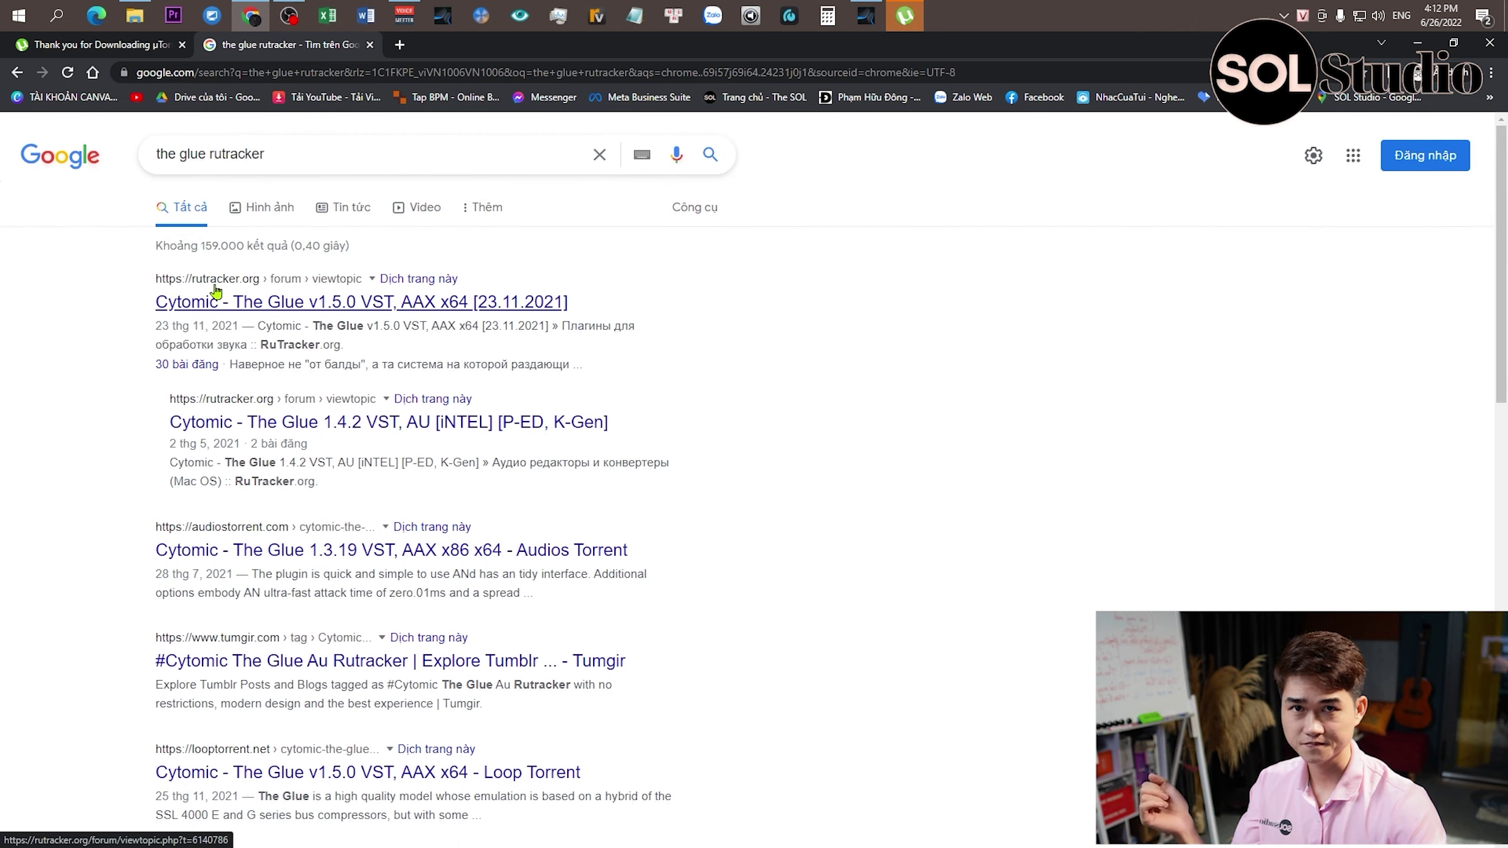
{"action": "left_click", "coordinate": [331, 306]}
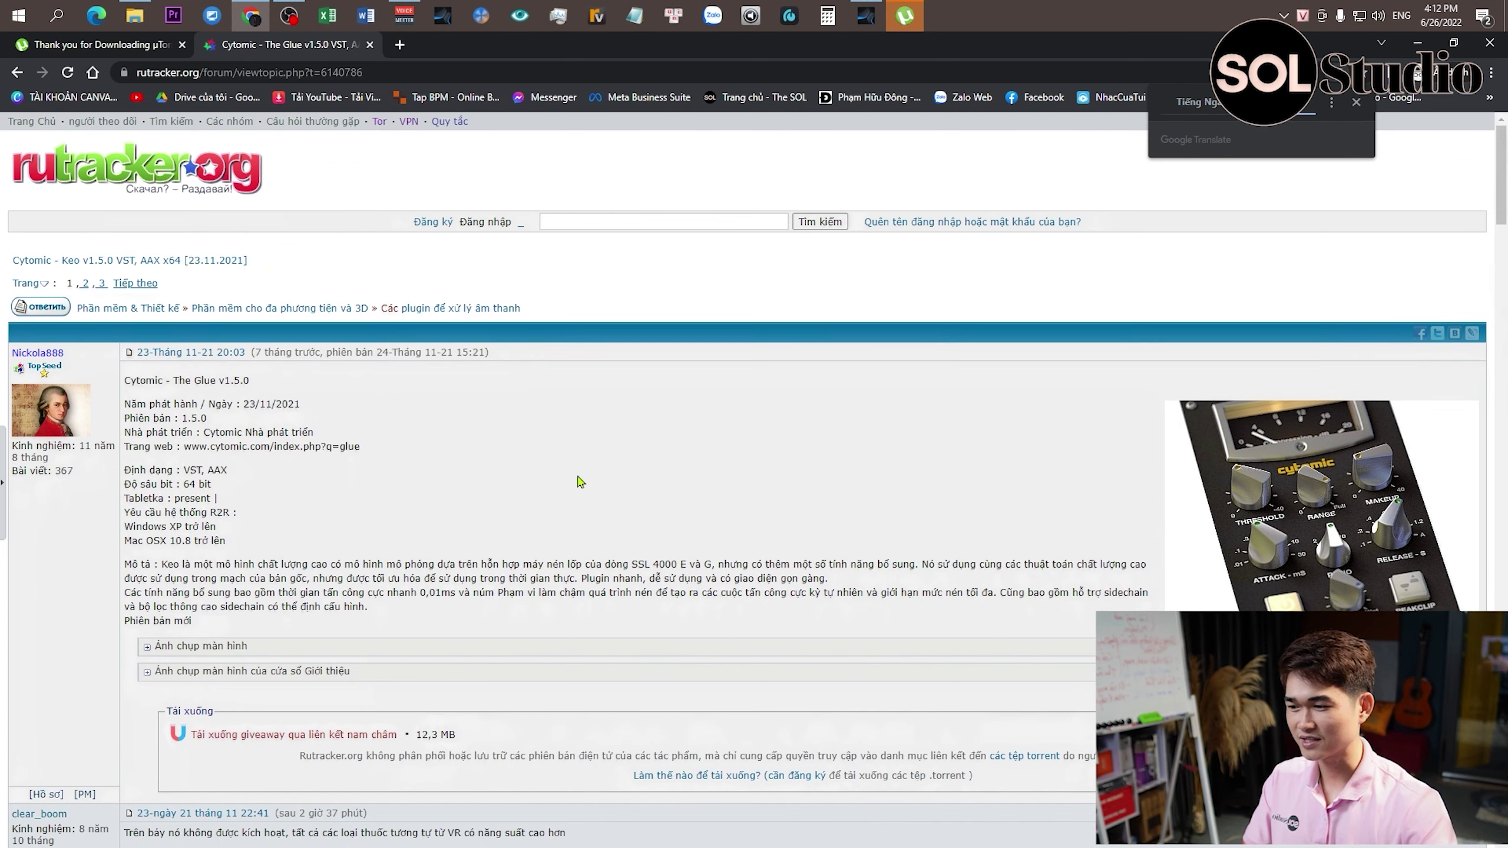
{"action": "left_click", "coordinate": [1211, 106]}
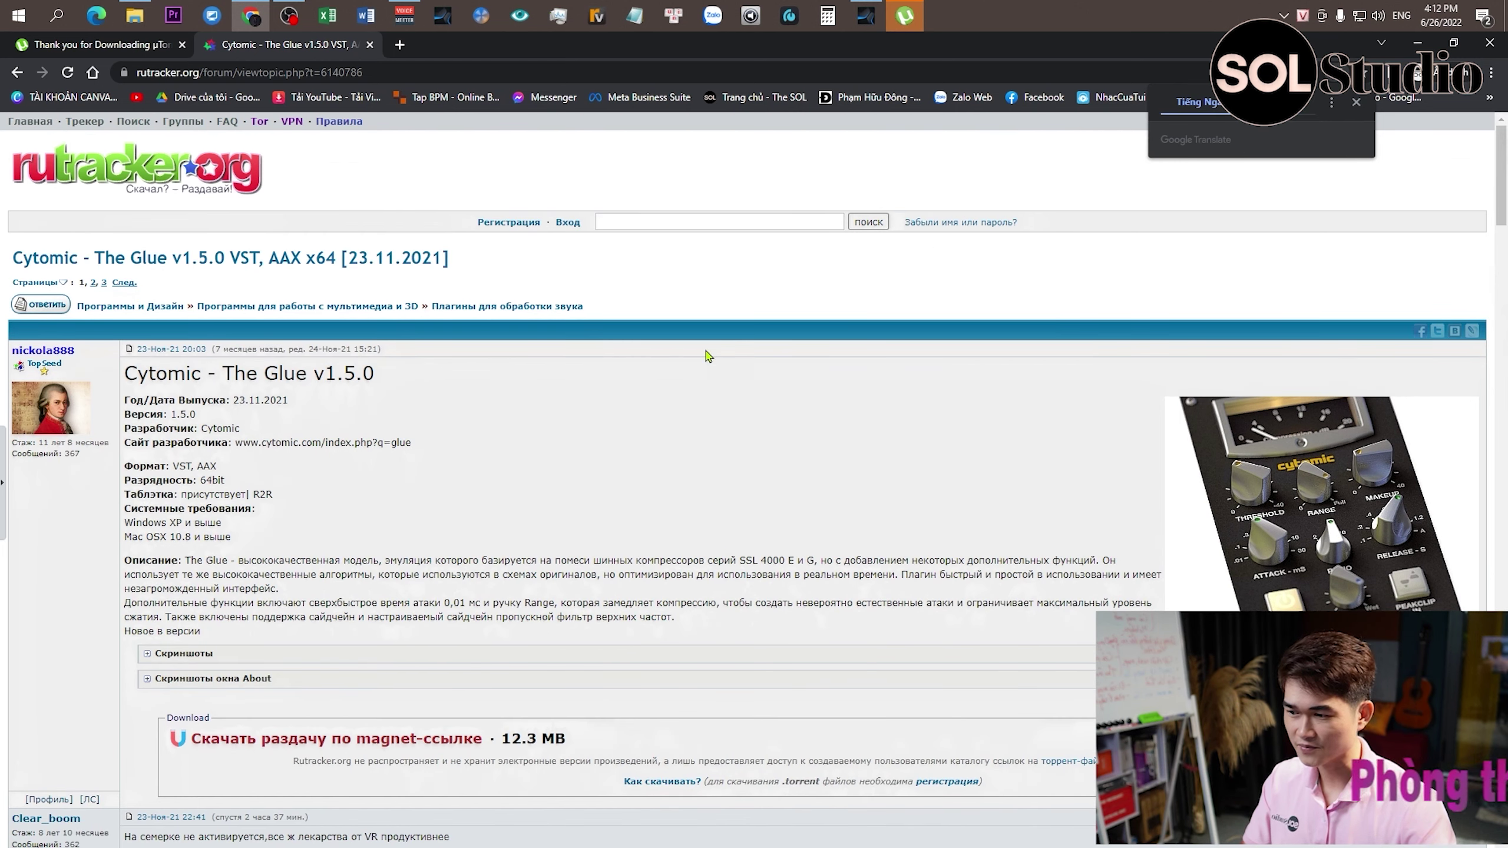
Check the plugin's listed format and bit depth, and locate the magnet download link in the first post.
{"action": "mouse_move", "coordinate": [217, 468]}
{"action": "left_mouse_down"}
{"action": "mouse_move", "coordinate": [172, 471]}
{"action": "mouse_move", "coordinate": [197, 469]}
{"action": "left_mouse_up"}
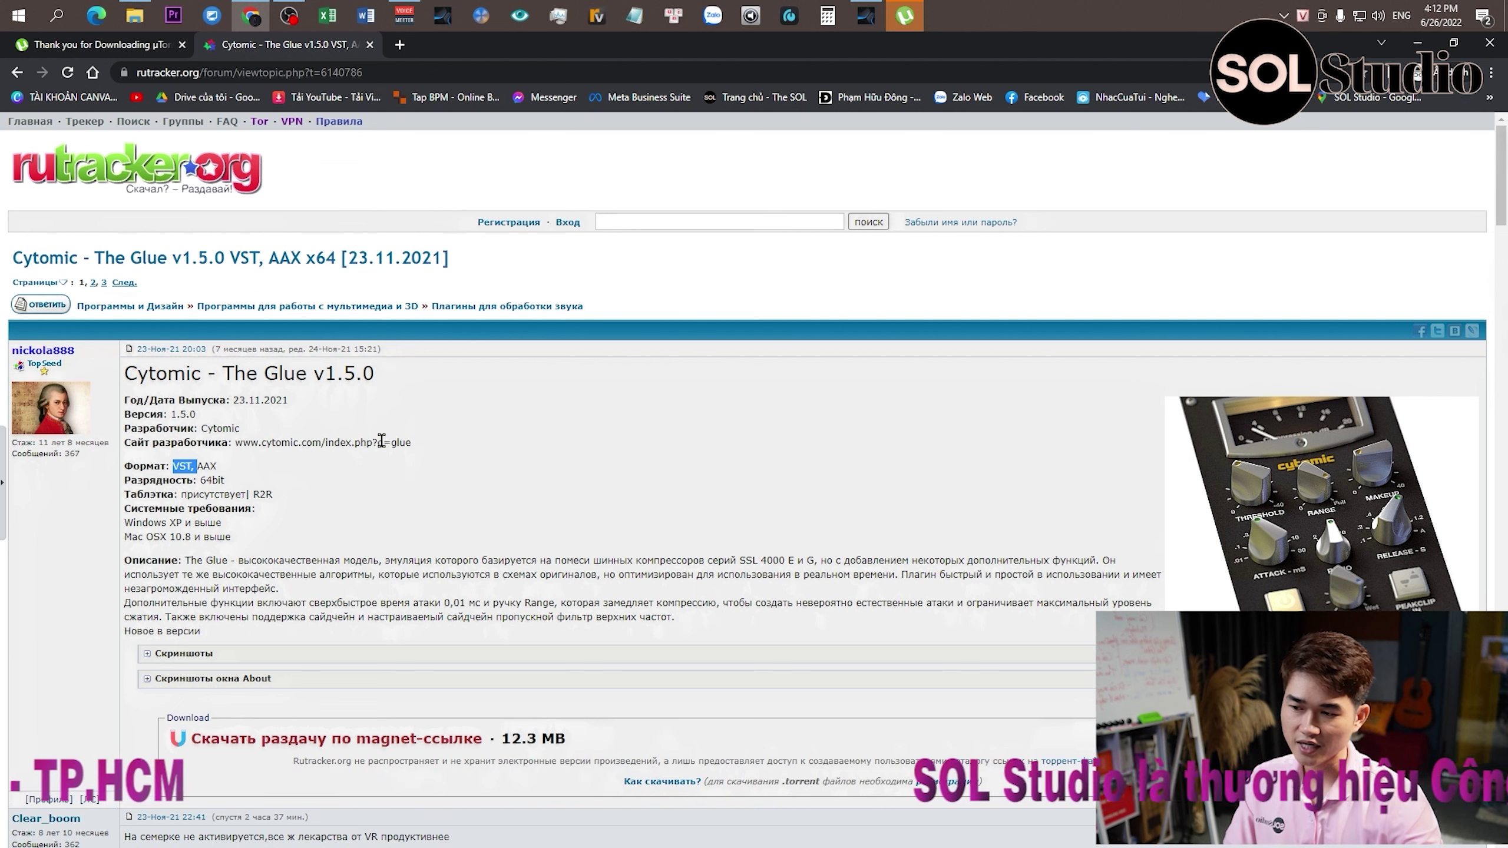
{"action": "left_click_drag", "start_coordinate": [238, 482], "coordinate": [199, 481]}
{"action": "left_click", "coordinate": [334, 504]}
{"action": "scroll", "coordinate": [749, 681], "scroll_direction": "down", "scroll_amount": 5}
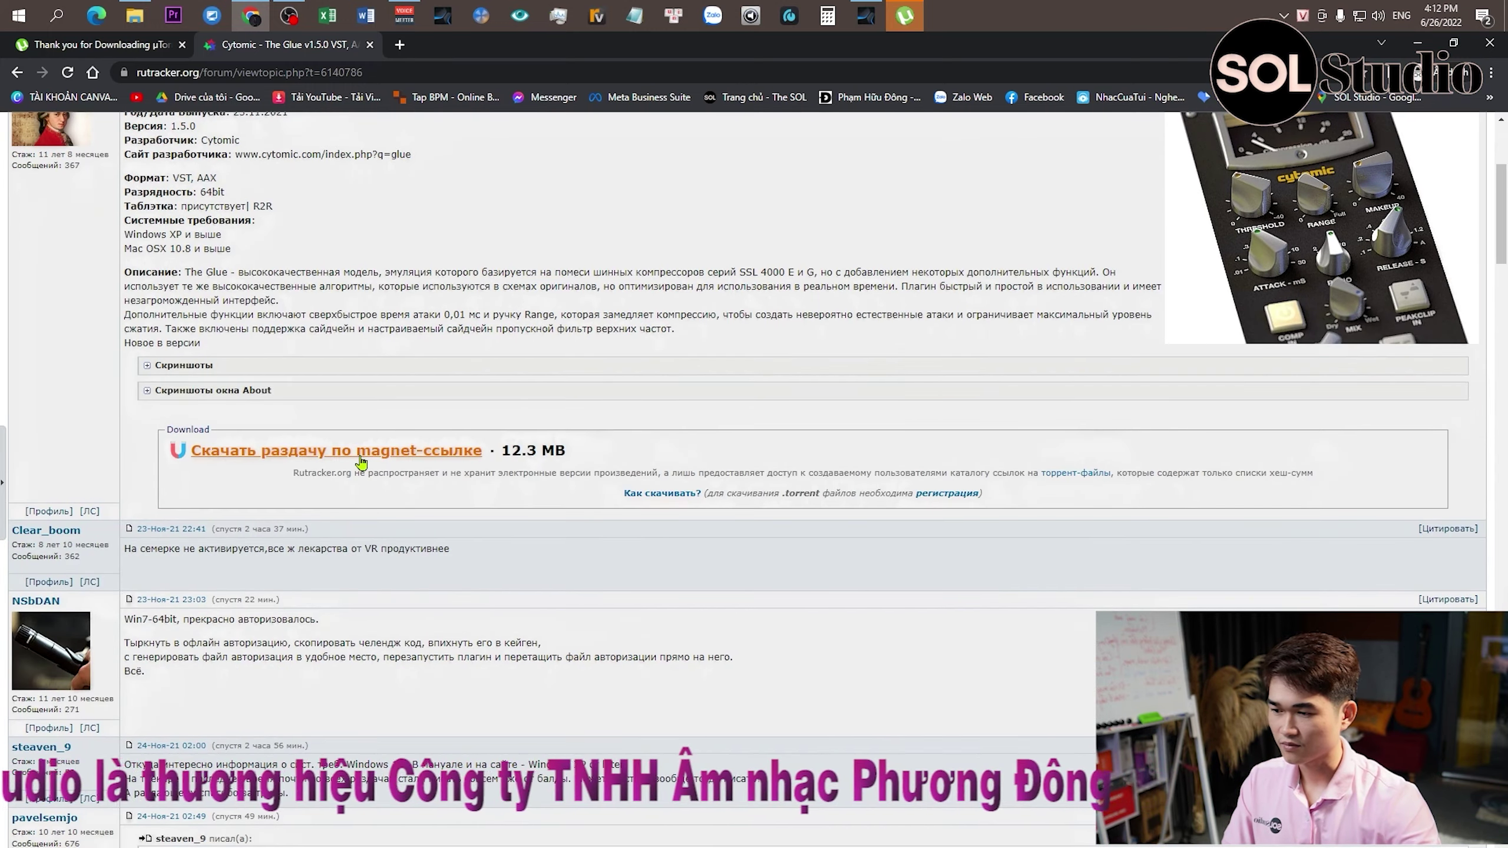
{"action": "scroll", "coordinate": [363, 461], "scroll_direction": "up", "scroll_amount": 5}
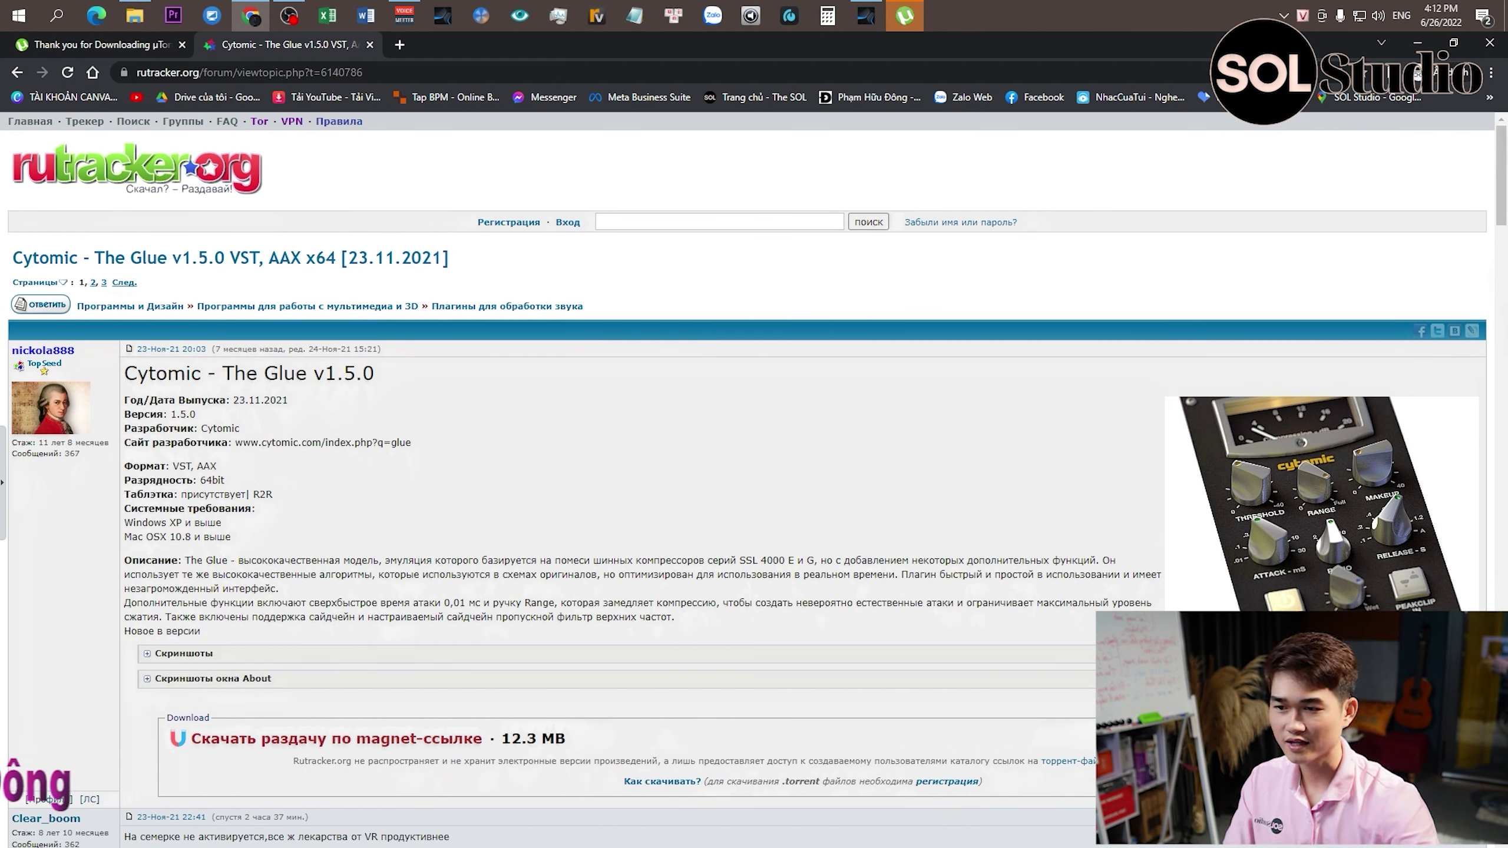
Try to download The Glue v1.5.0 through the magnet link after closing the µTorrent window.
{"action": "left_click", "coordinate": [904, 16]}
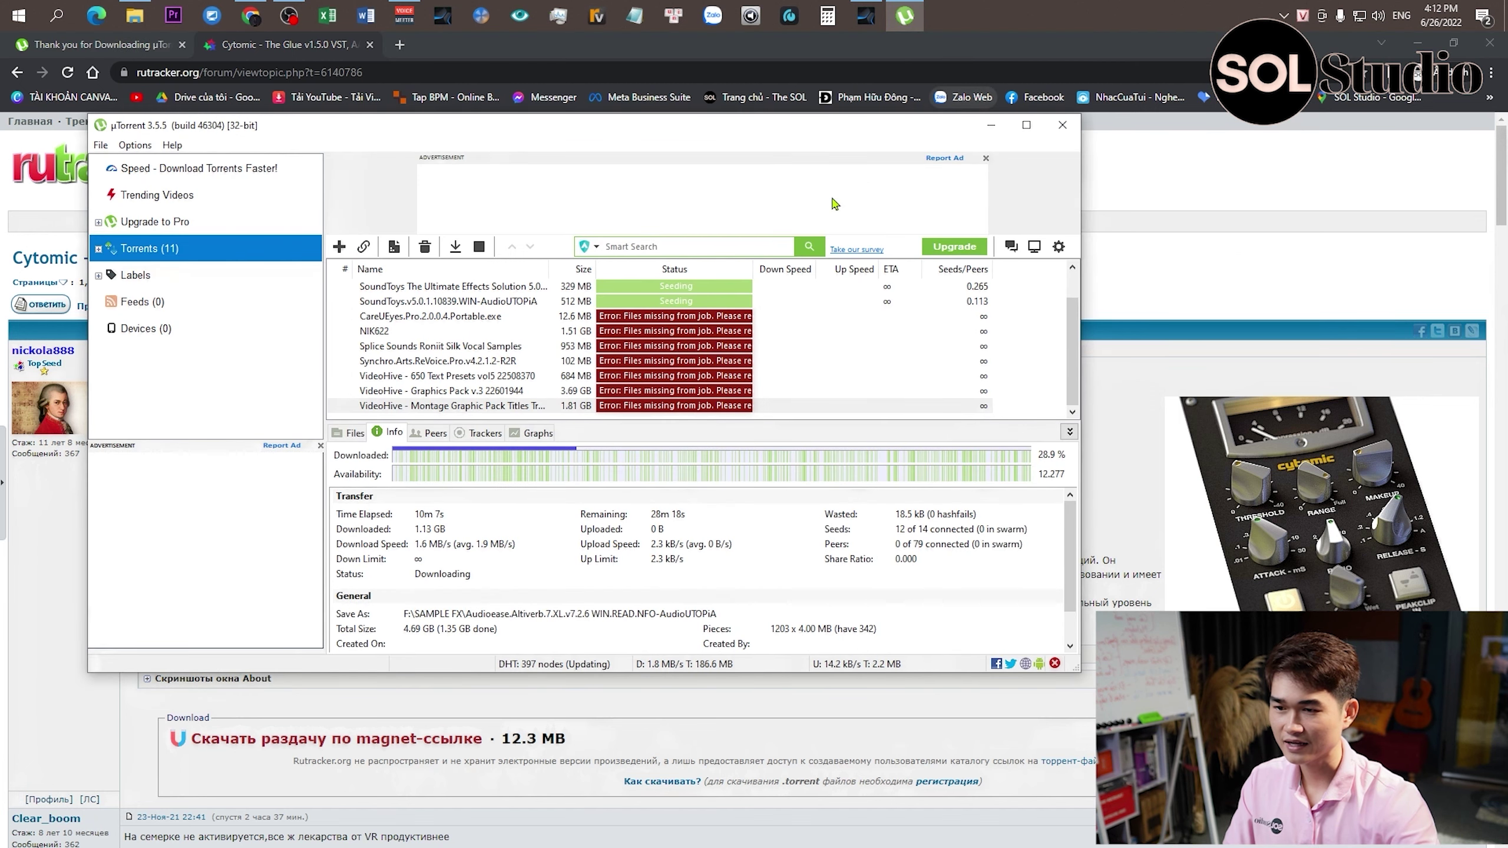
{"action": "left_click", "coordinate": [1062, 125]}
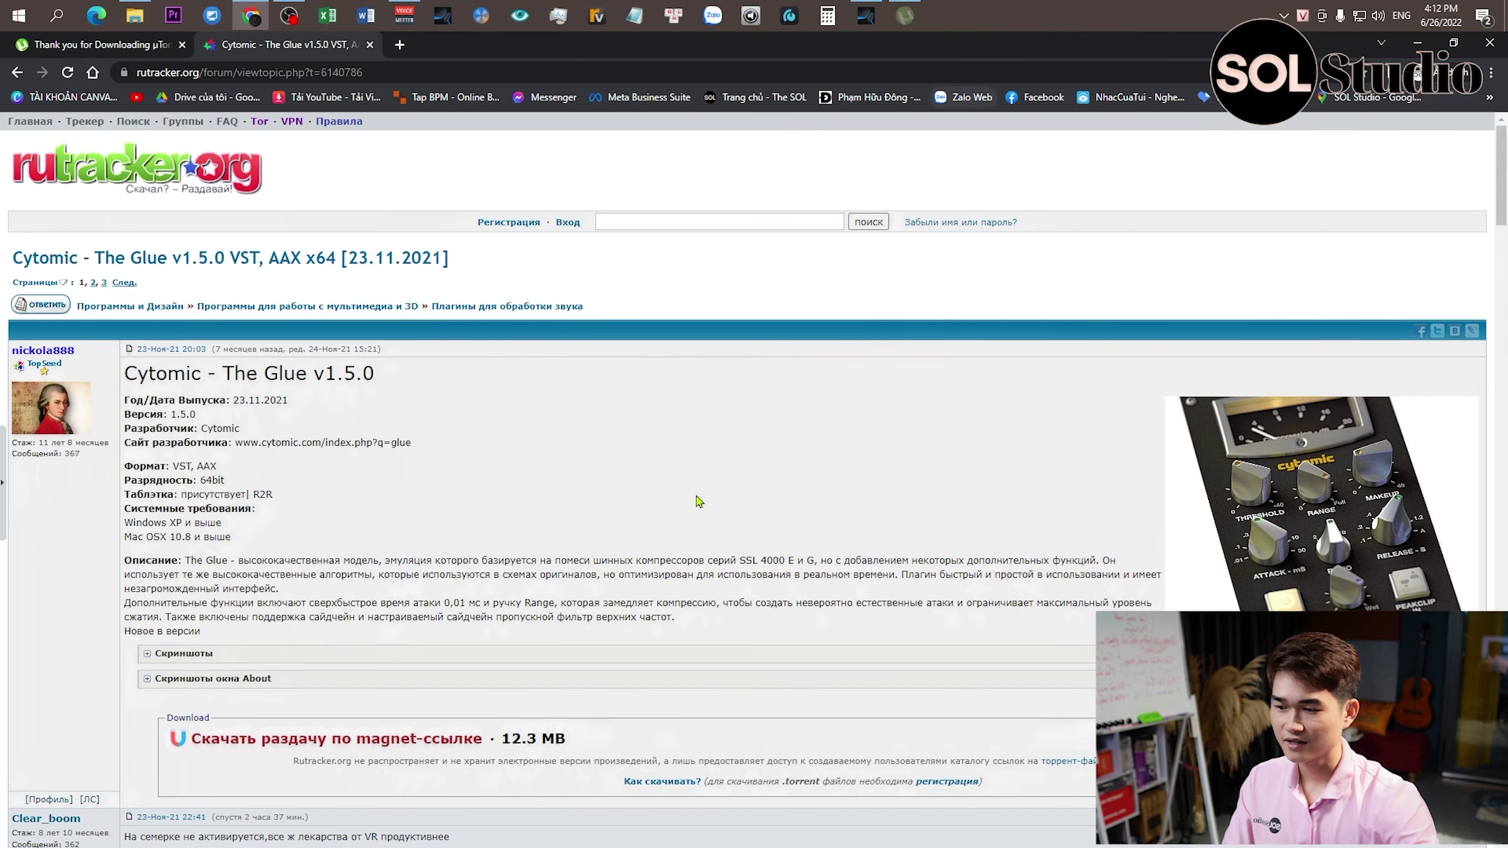
{"action": "left_click", "coordinate": [400, 742]}
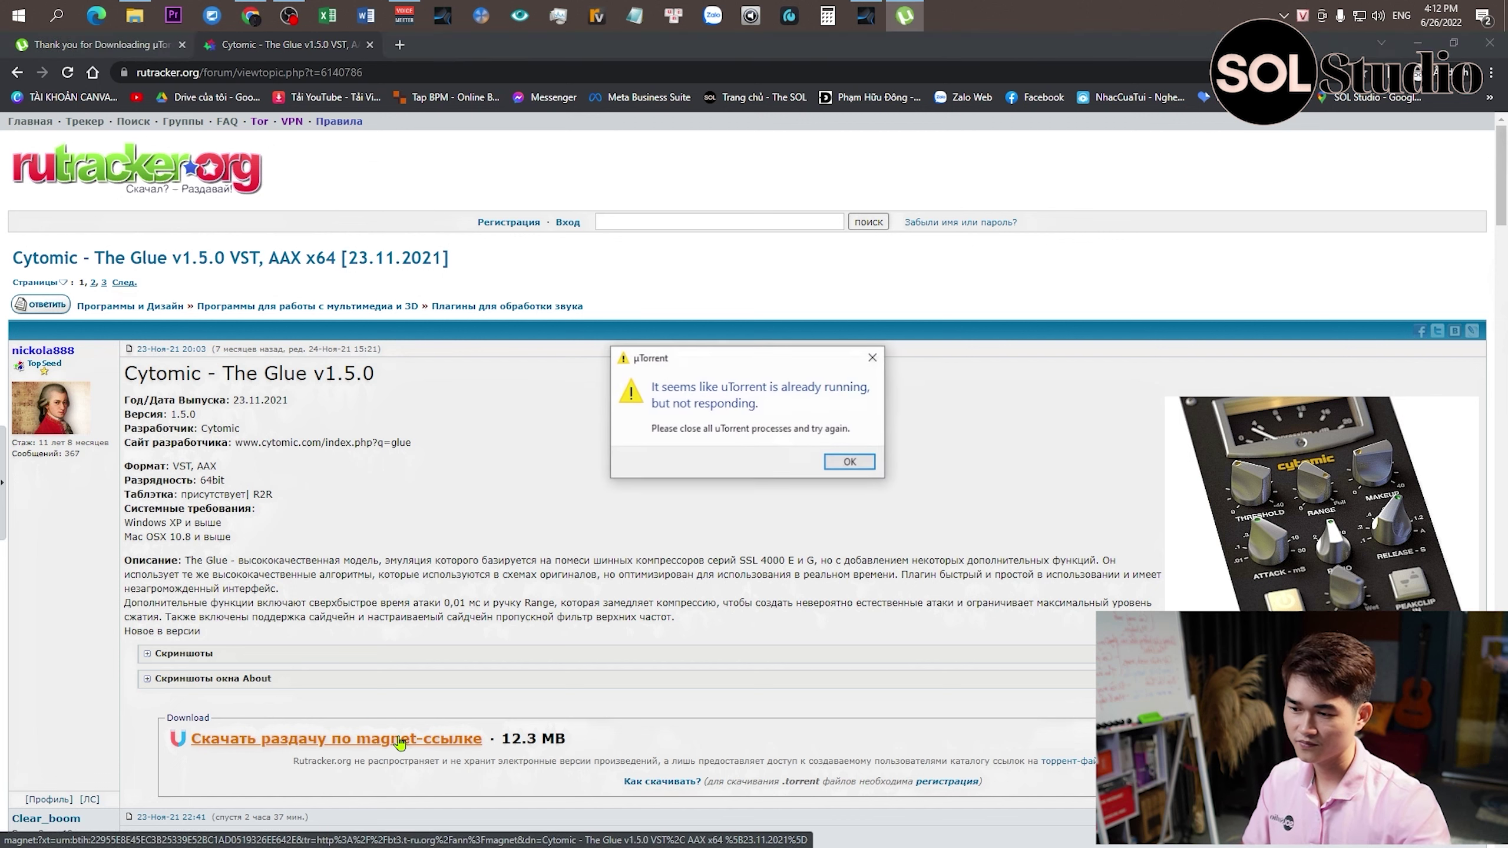
{"action": "left_click", "coordinate": [850, 462]}
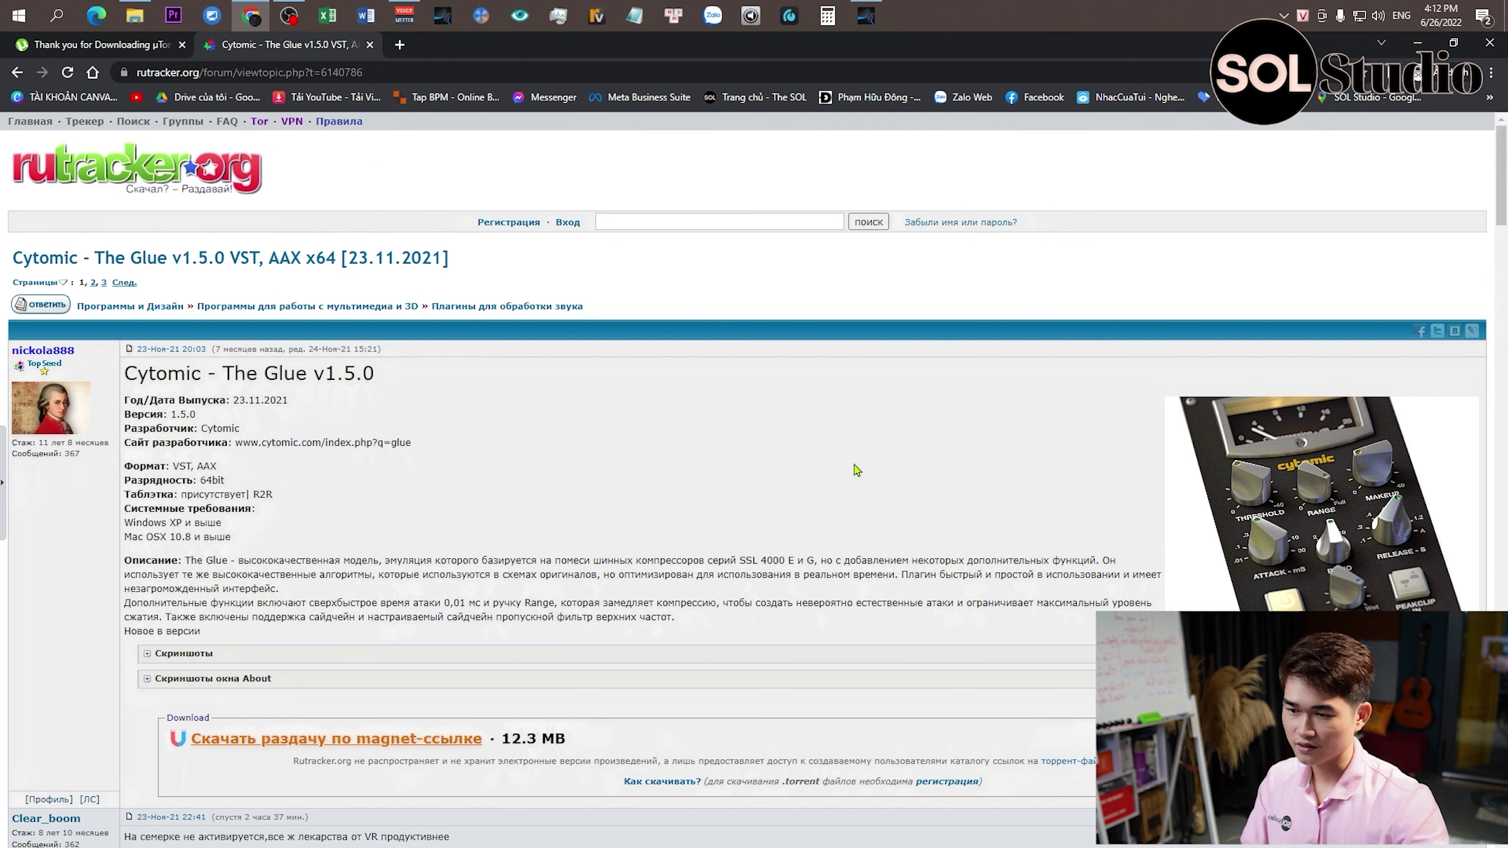
Exit the µTorrent process running in the background and close the µTorrent download page in the browser.
{"action": "left_click", "coordinate": [1283, 16]}
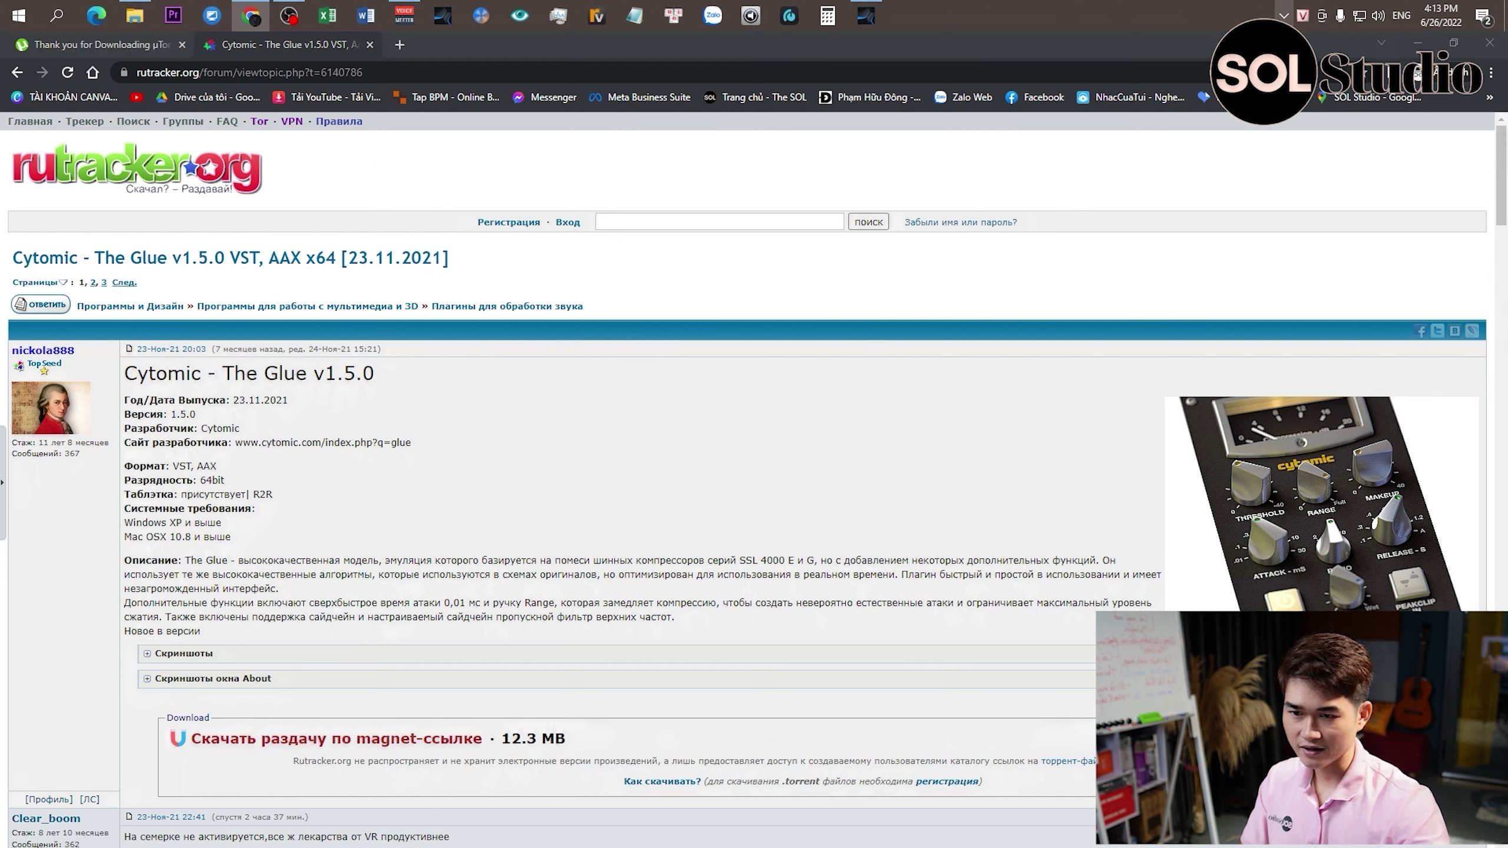
{"action": "right_click", "coordinate": [1315, 81]}
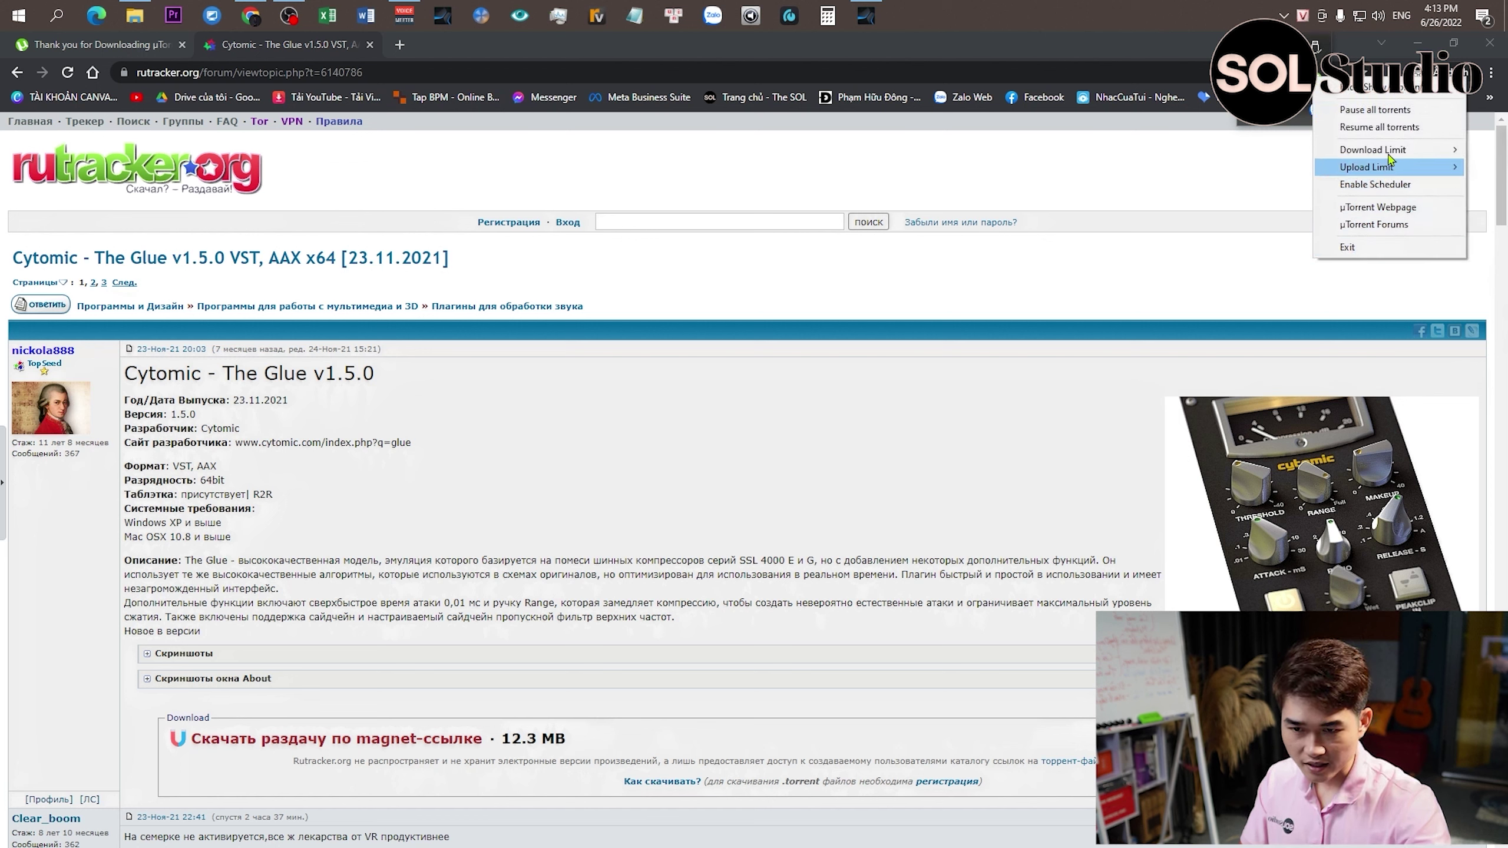
{"action": "left_click", "coordinate": [1395, 245]}
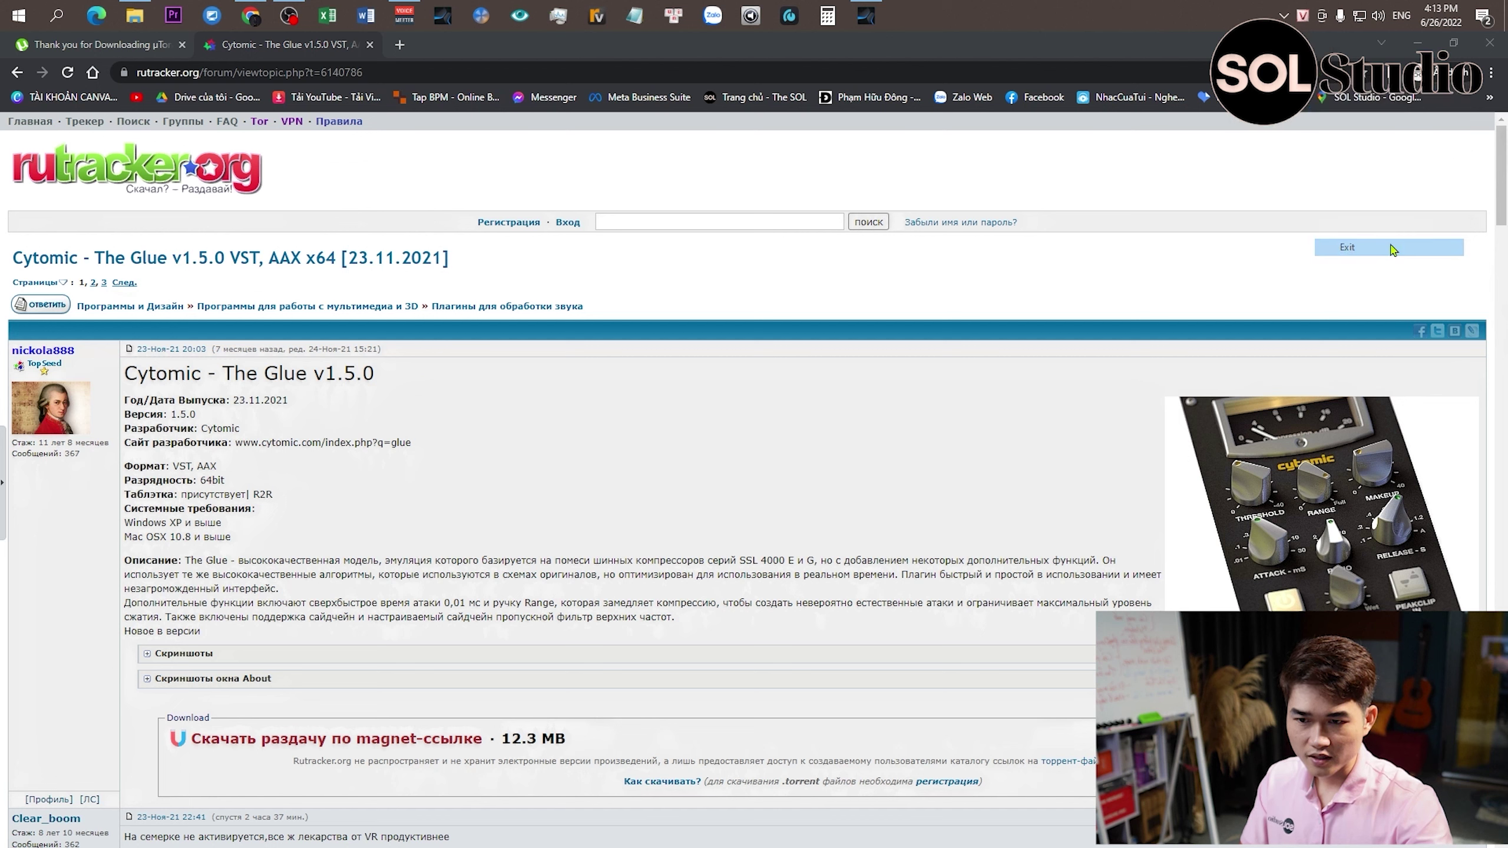
{"action": "left_click", "coordinate": [793, 448]}
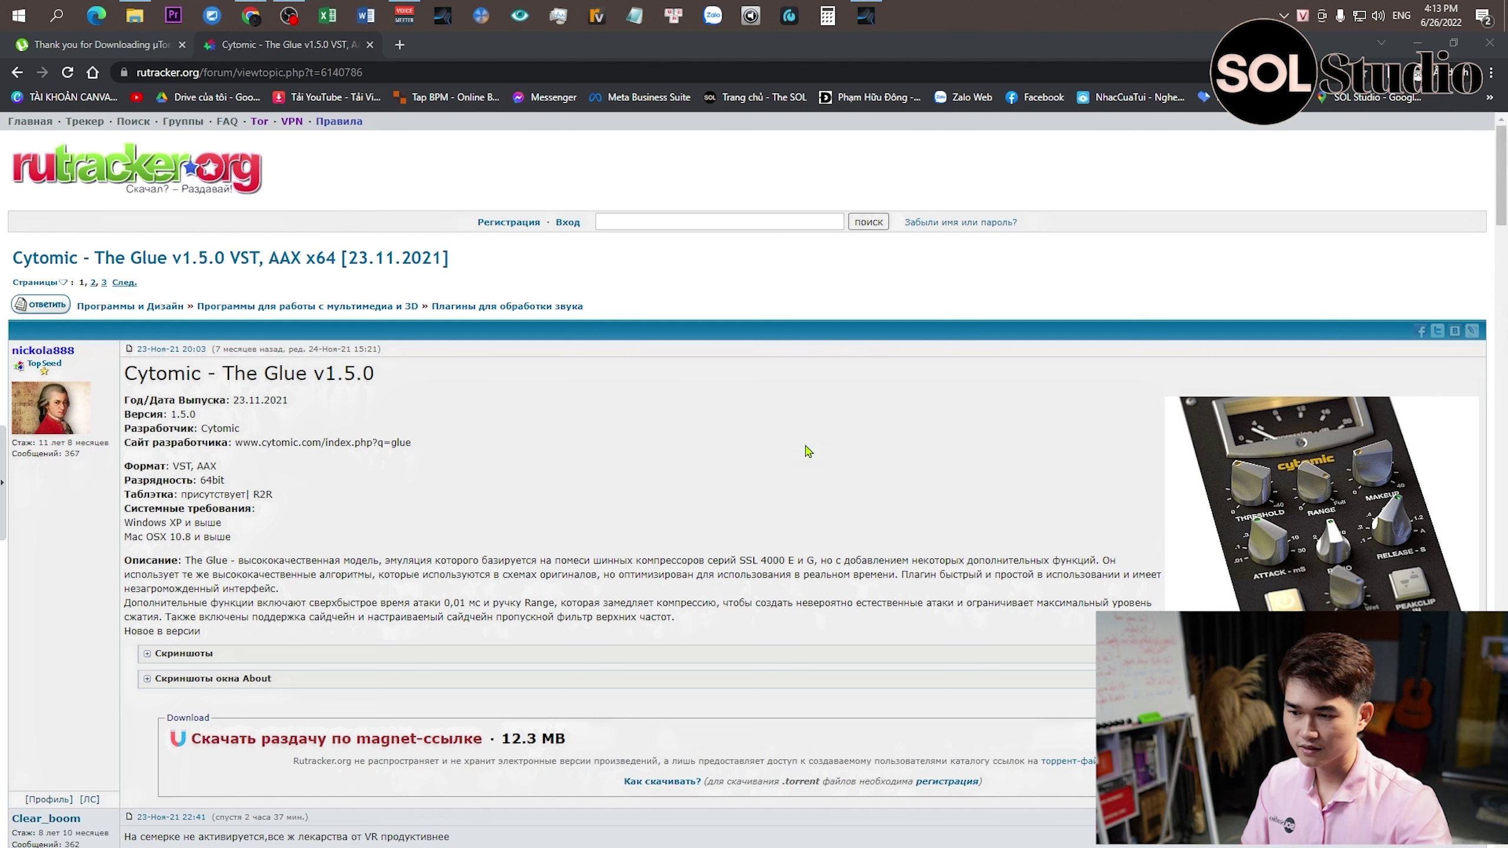
{"action": "left_click", "coordinate": [1366, 49]}
{"action": "left_click", "coordinate": [1382, 148]}
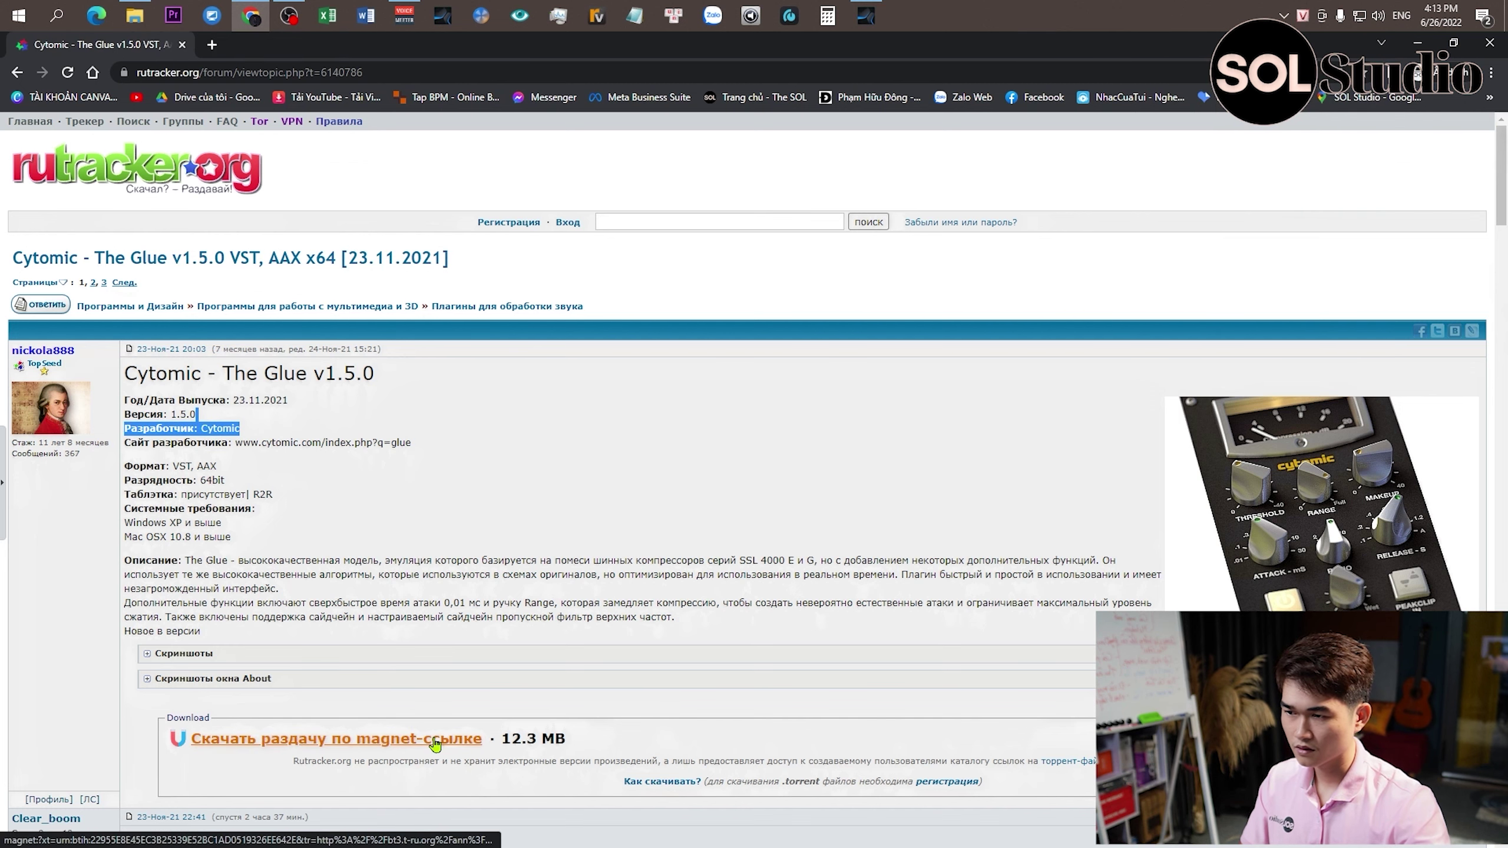
Open the magnet link for The Glue v1.5.0 in µTorrent and set its save location to the Desktop.
{"action": "left_click", "coordinate": [435, 739]}
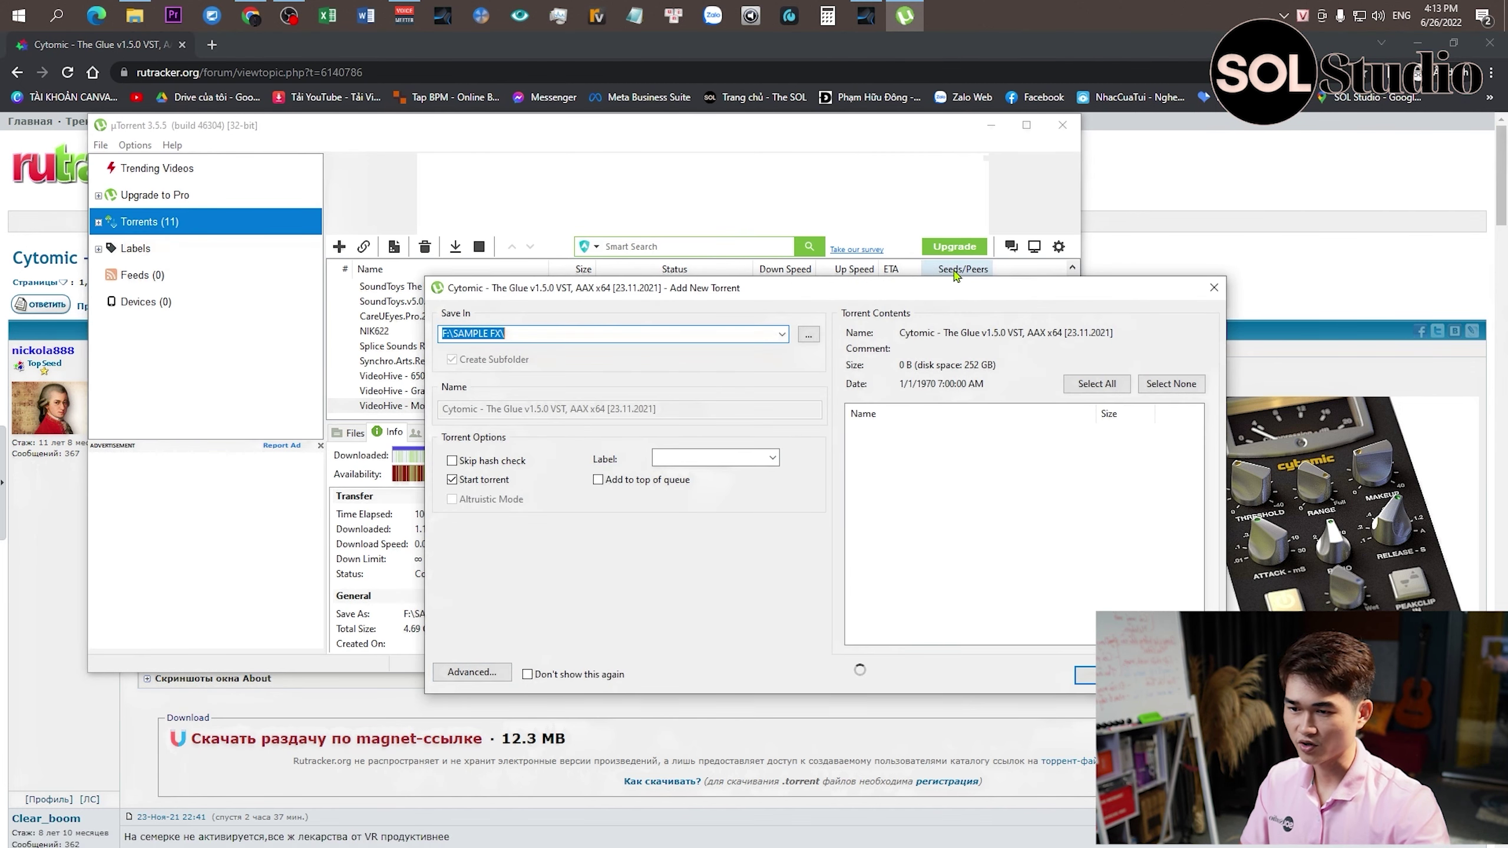
{"action": "left_click_drag", "start_coordinate": [962, 291], "coordinate": [897, 169]}
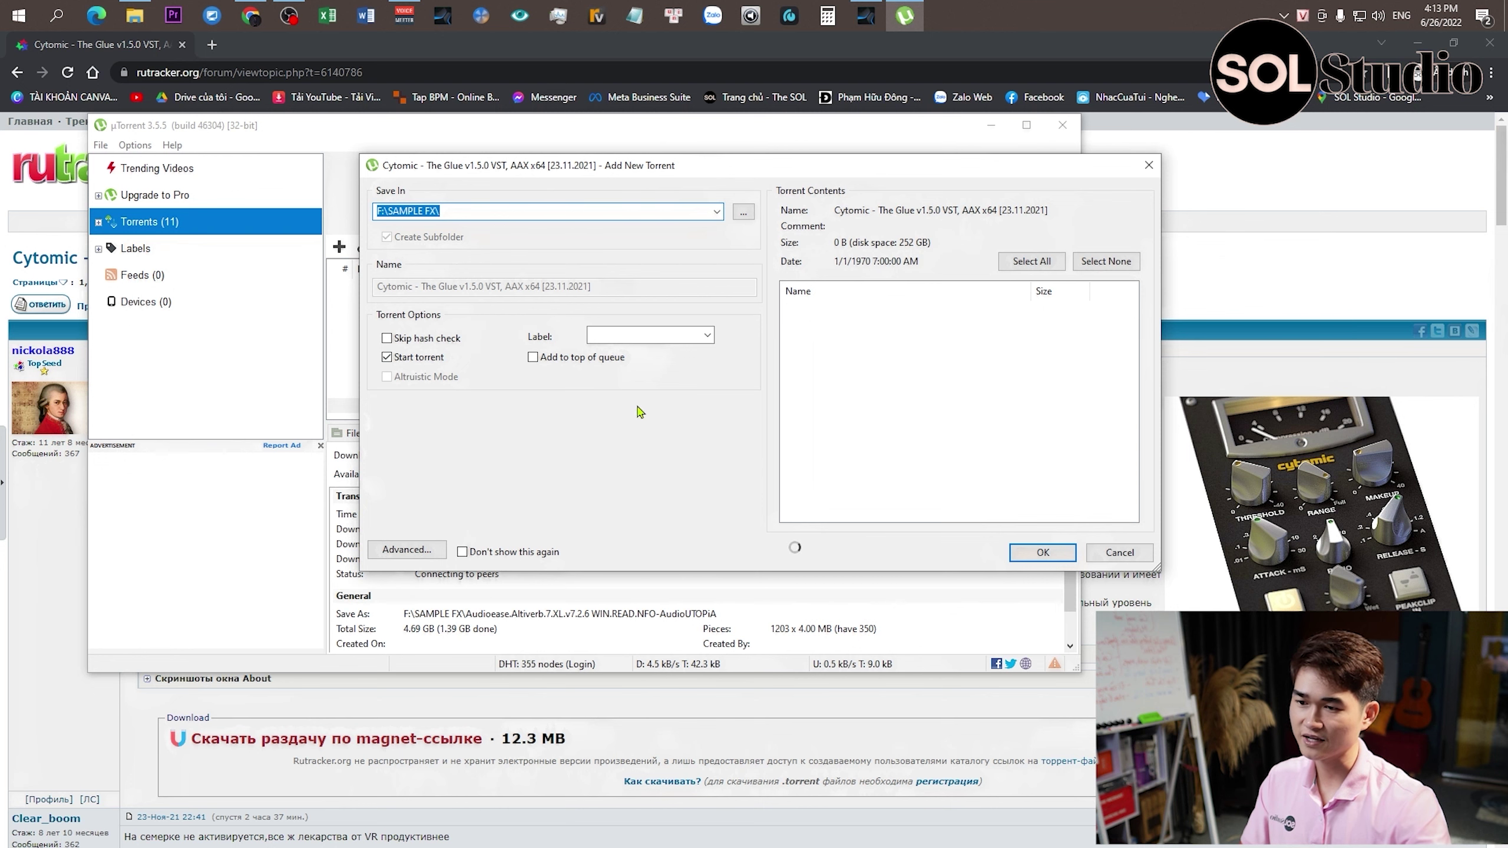
{"action": "left_click", "coordinate": [741, 214]}
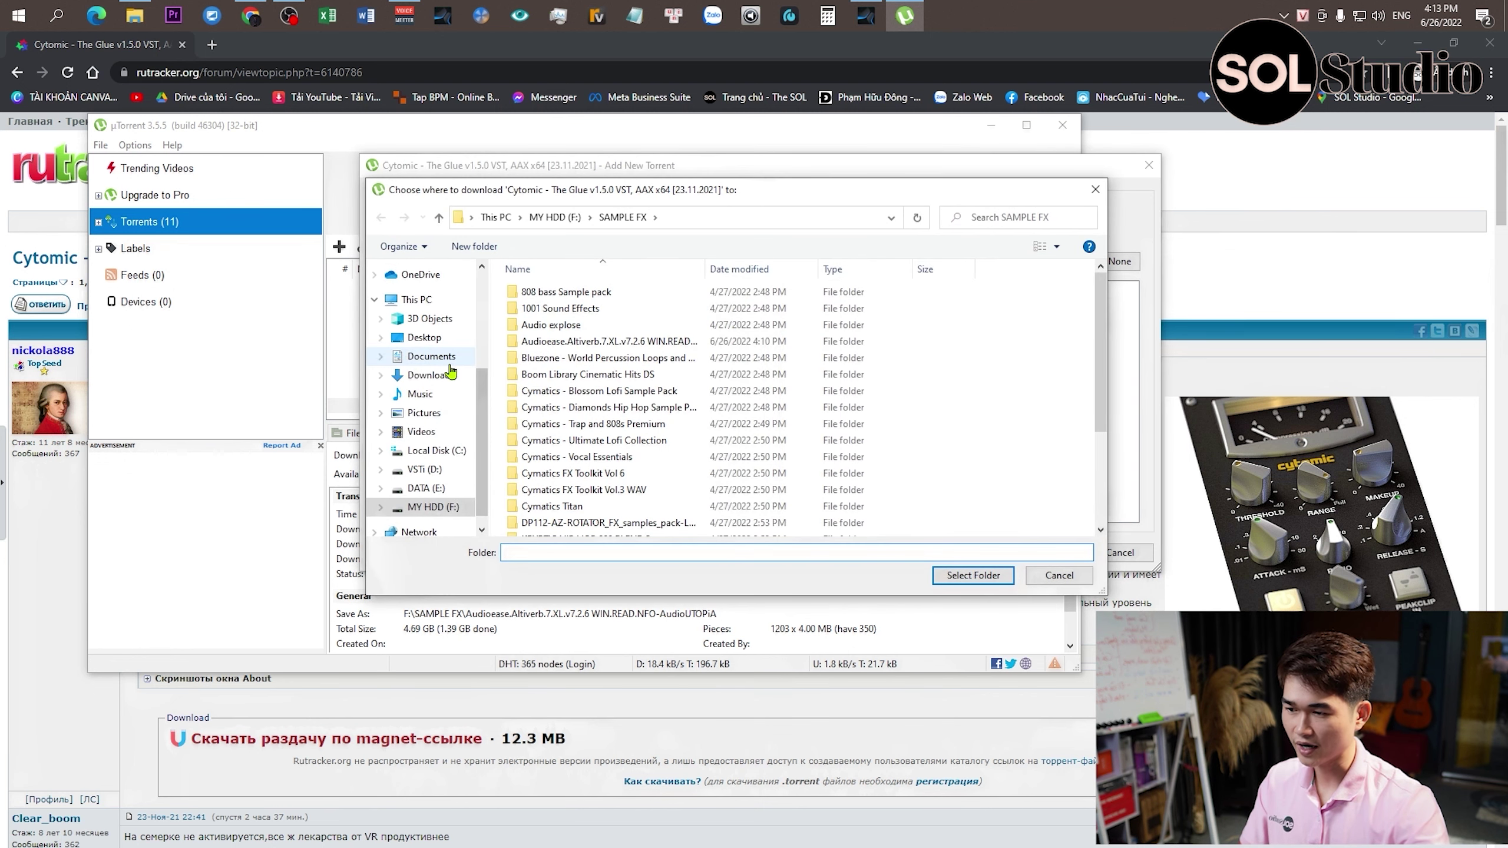
{"action": "left_click", "coordinate": [424, 336]}
{"action": "left_click", "coordinate": [971, 573]}
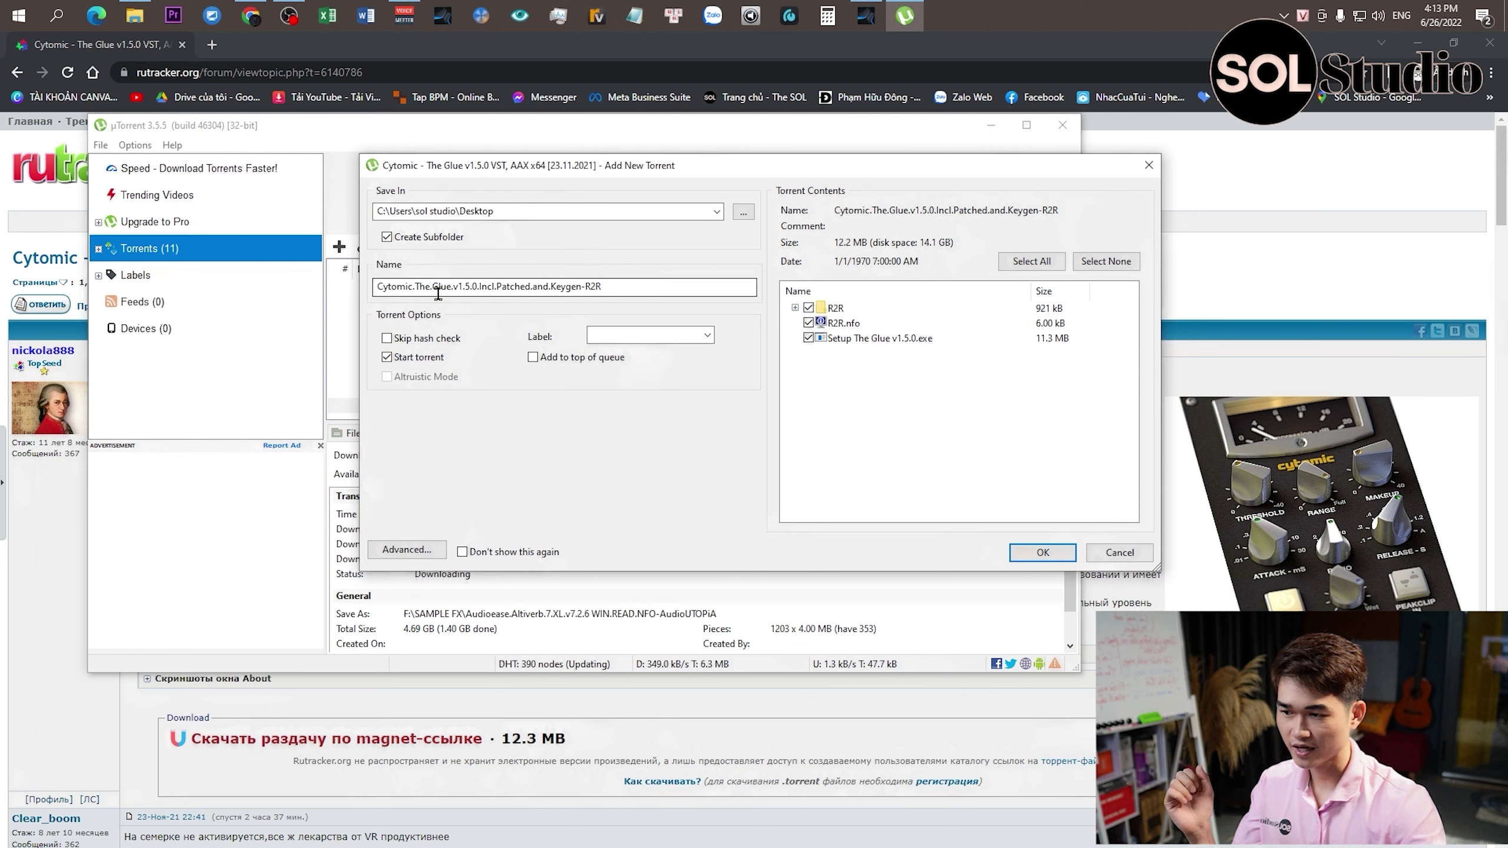
Review the torrent name and accept the new torrent with all its files to start the download.
{"action": "left_click_drag", "start_coordinate": [388, 286], "coordinate": [603, 288]}
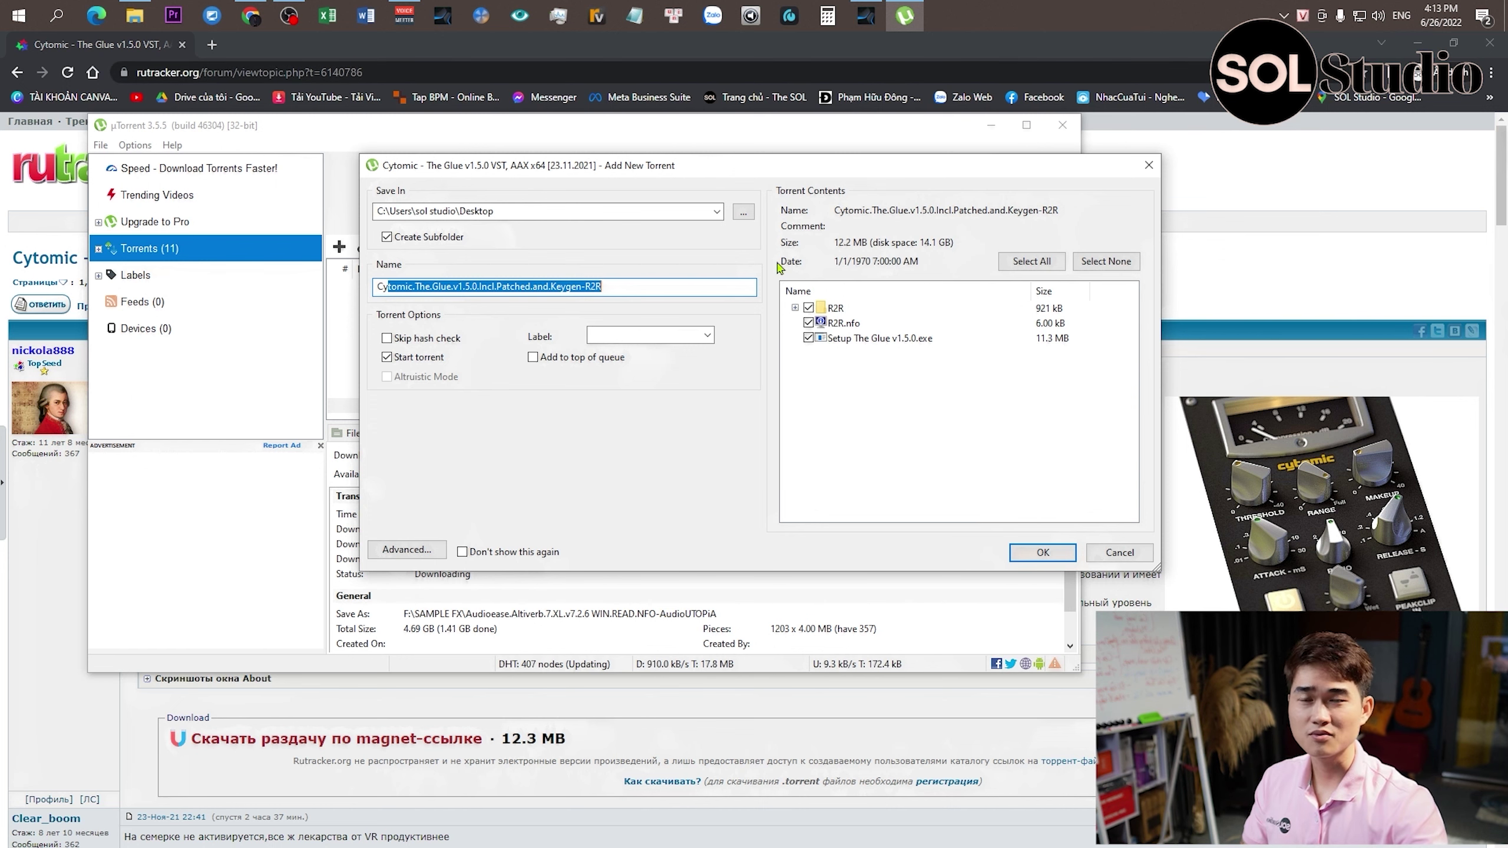
{"action": "left_click", "coordinate": [905, 18]}
{"action": "left_click", "coordinate": [905, 17]}
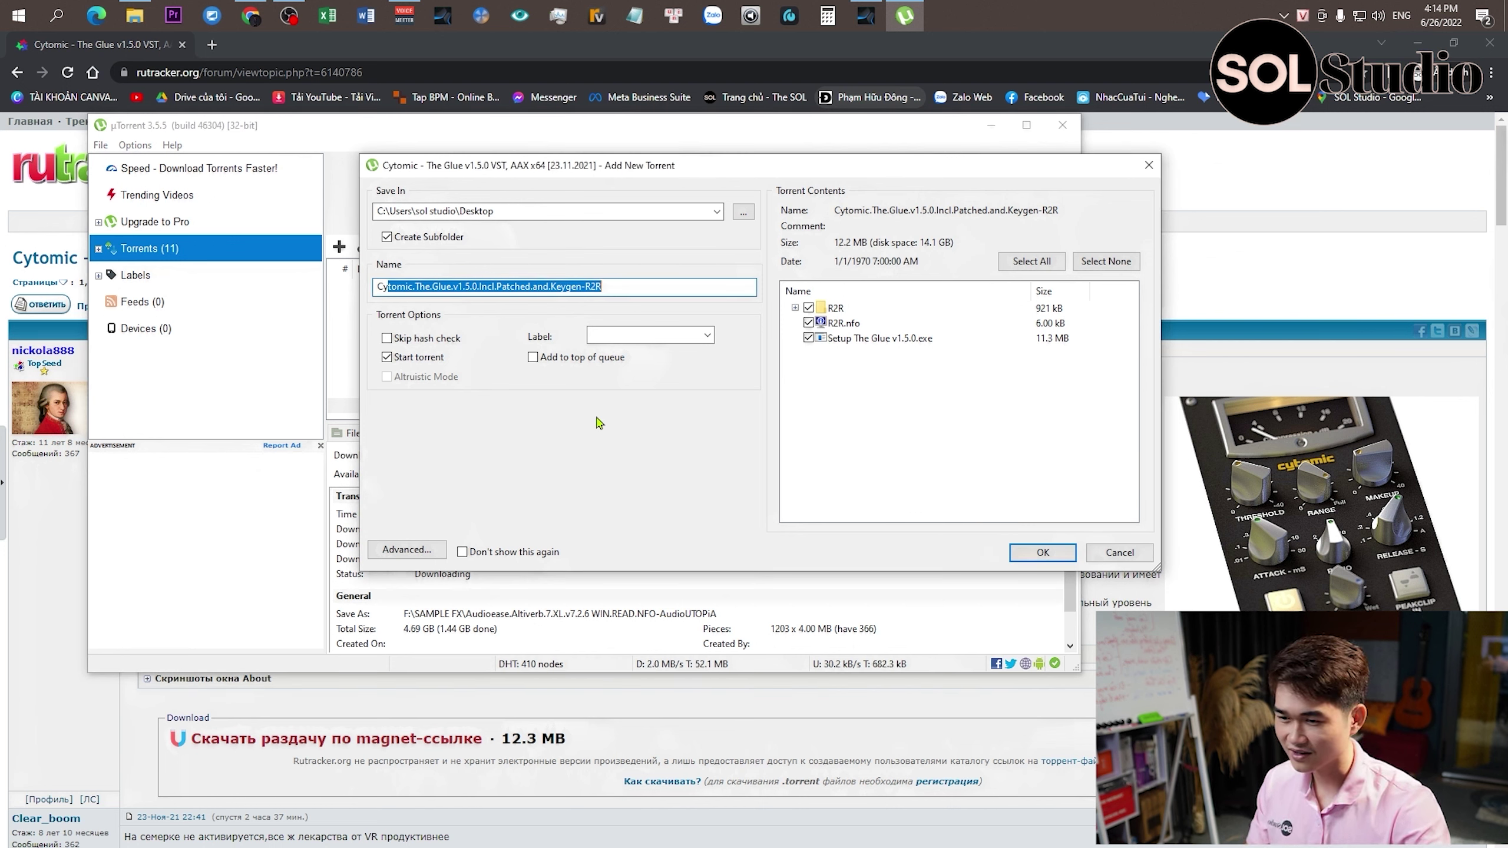
{"action": "left_click_drag", "start_coordinate": [860, 172], "coordinate": [885, 165]}
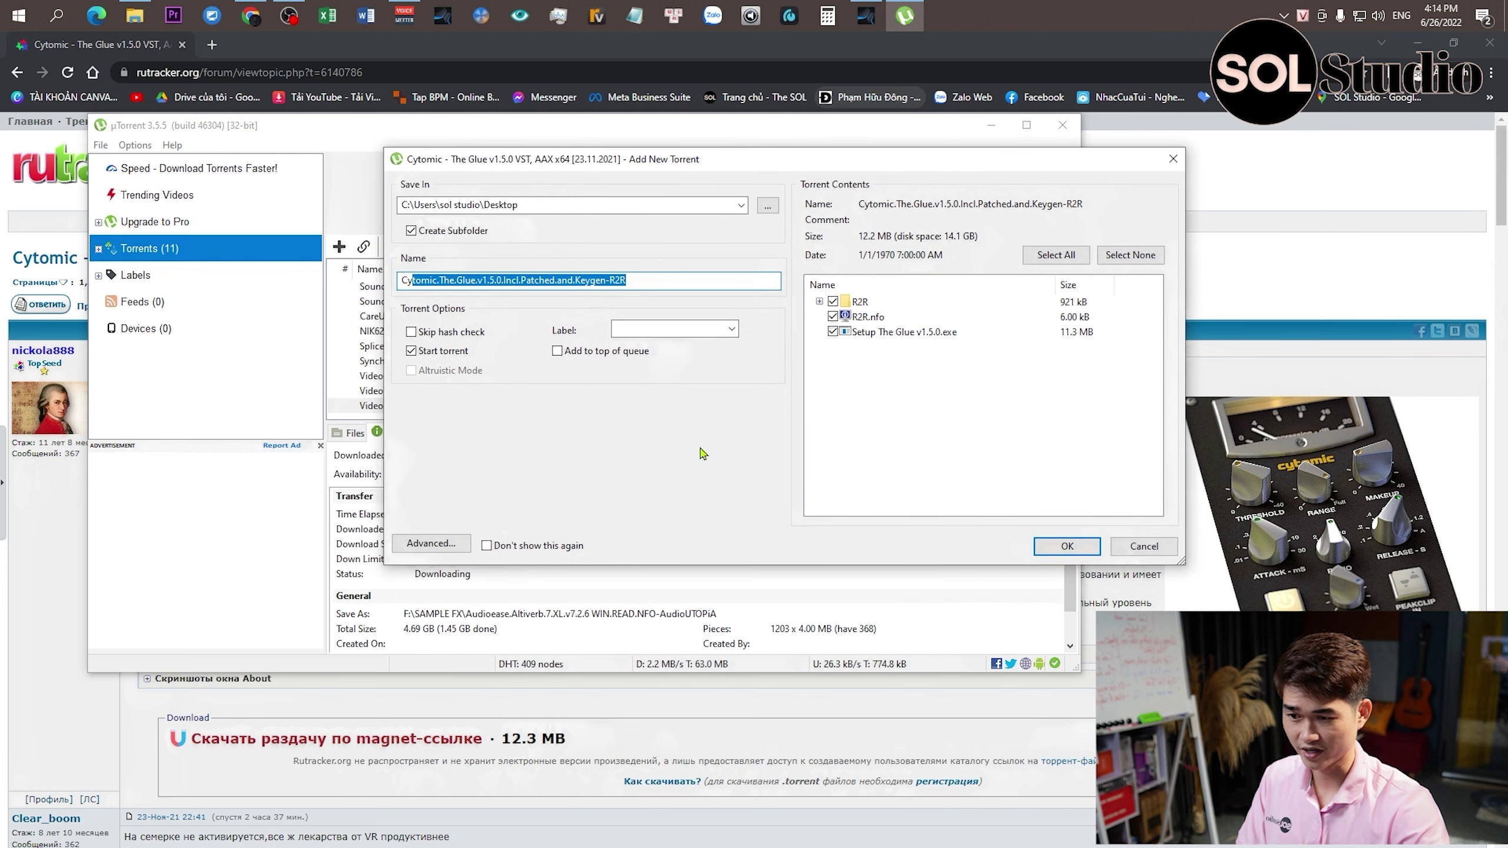
{"action": "left_click", "coordinate": [1068, 547]}
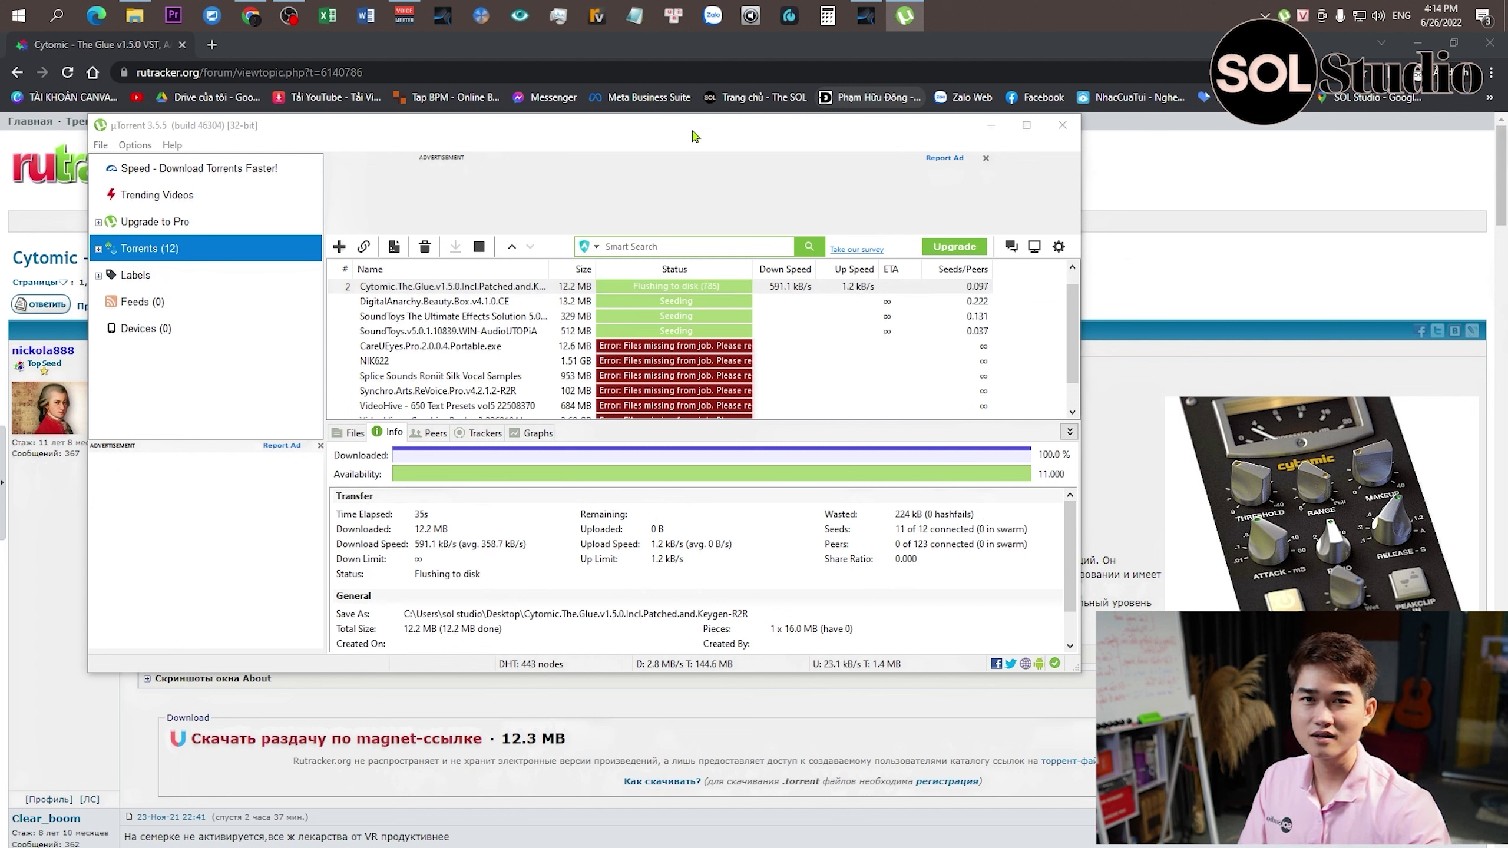
Minimize µTorrent, move the downloaded Cytomic The Glue folder onto the logo on the desktop, and open it.
{"action": "left_click", "coordinate": [990, 126]}
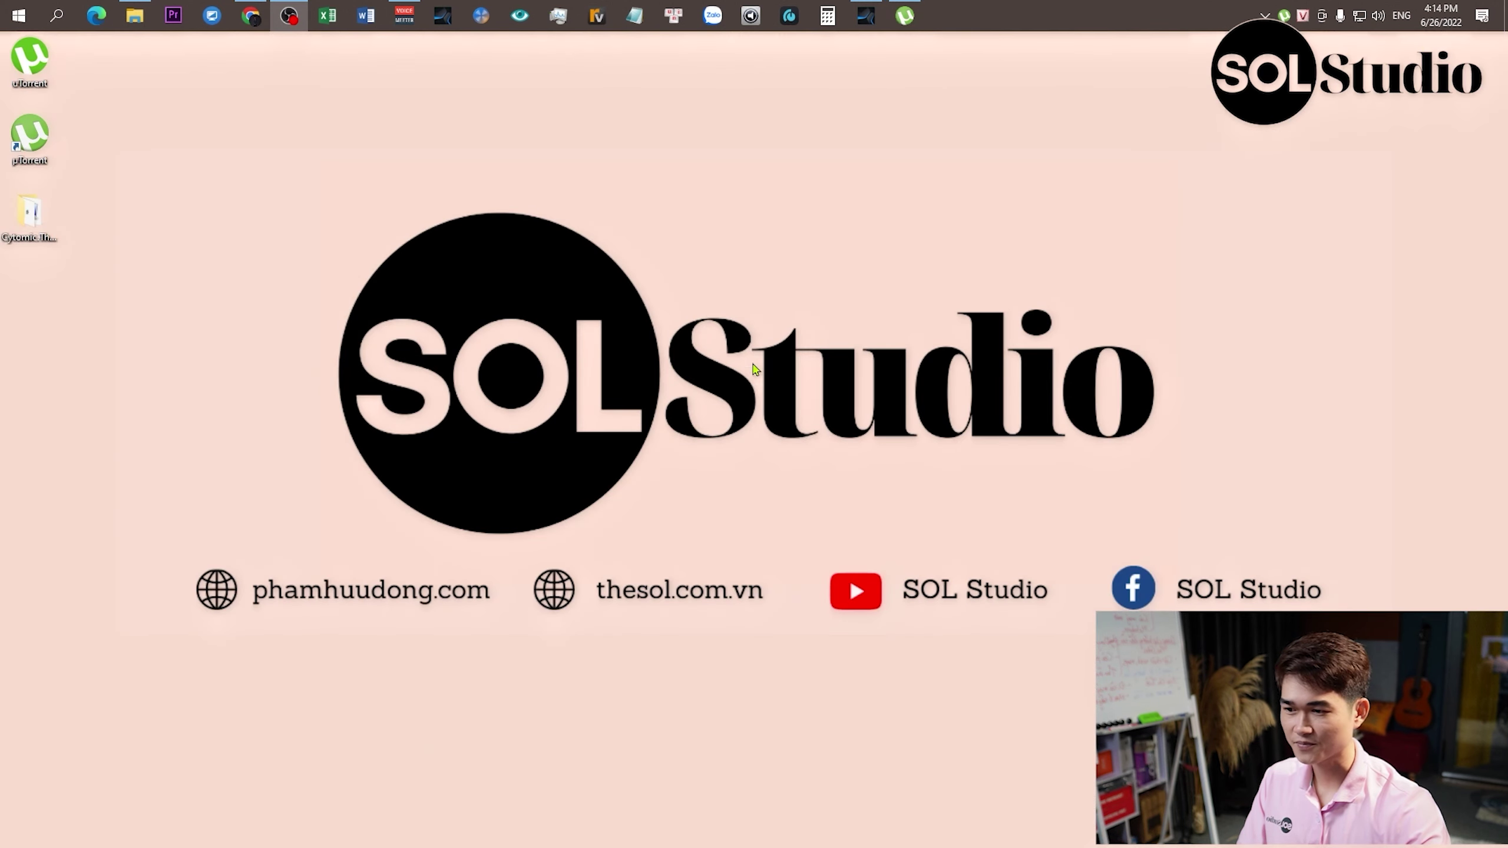
{"action": "left_click_drag", "start_coordinate": [29, 213], "coordinate": [507, 220]}
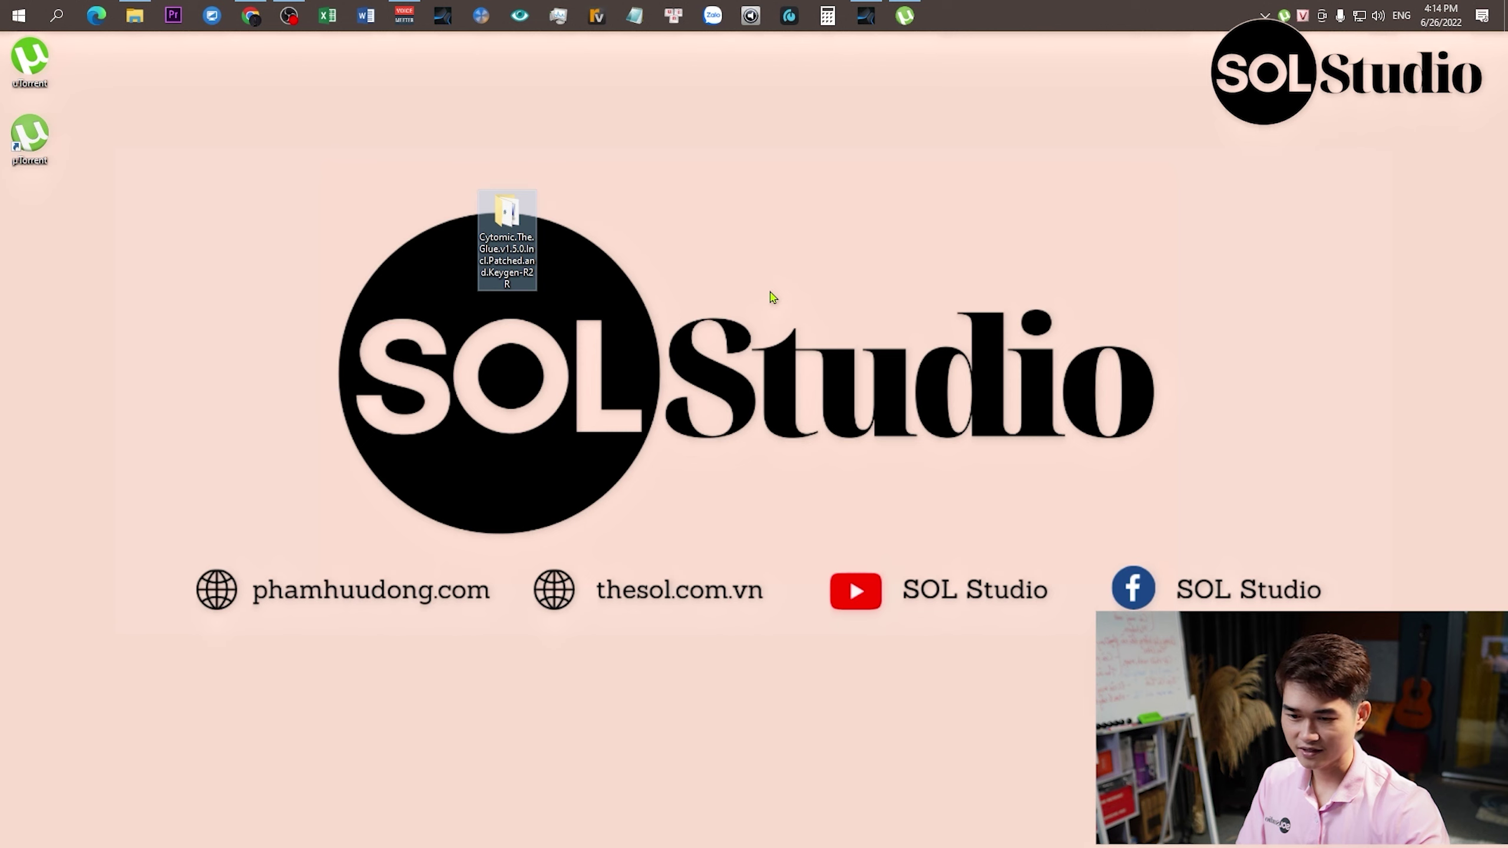
{"action": "left_click", "coordinate": [773, 297]}
{"action": "double_click", "coordinate": [506, 238]}
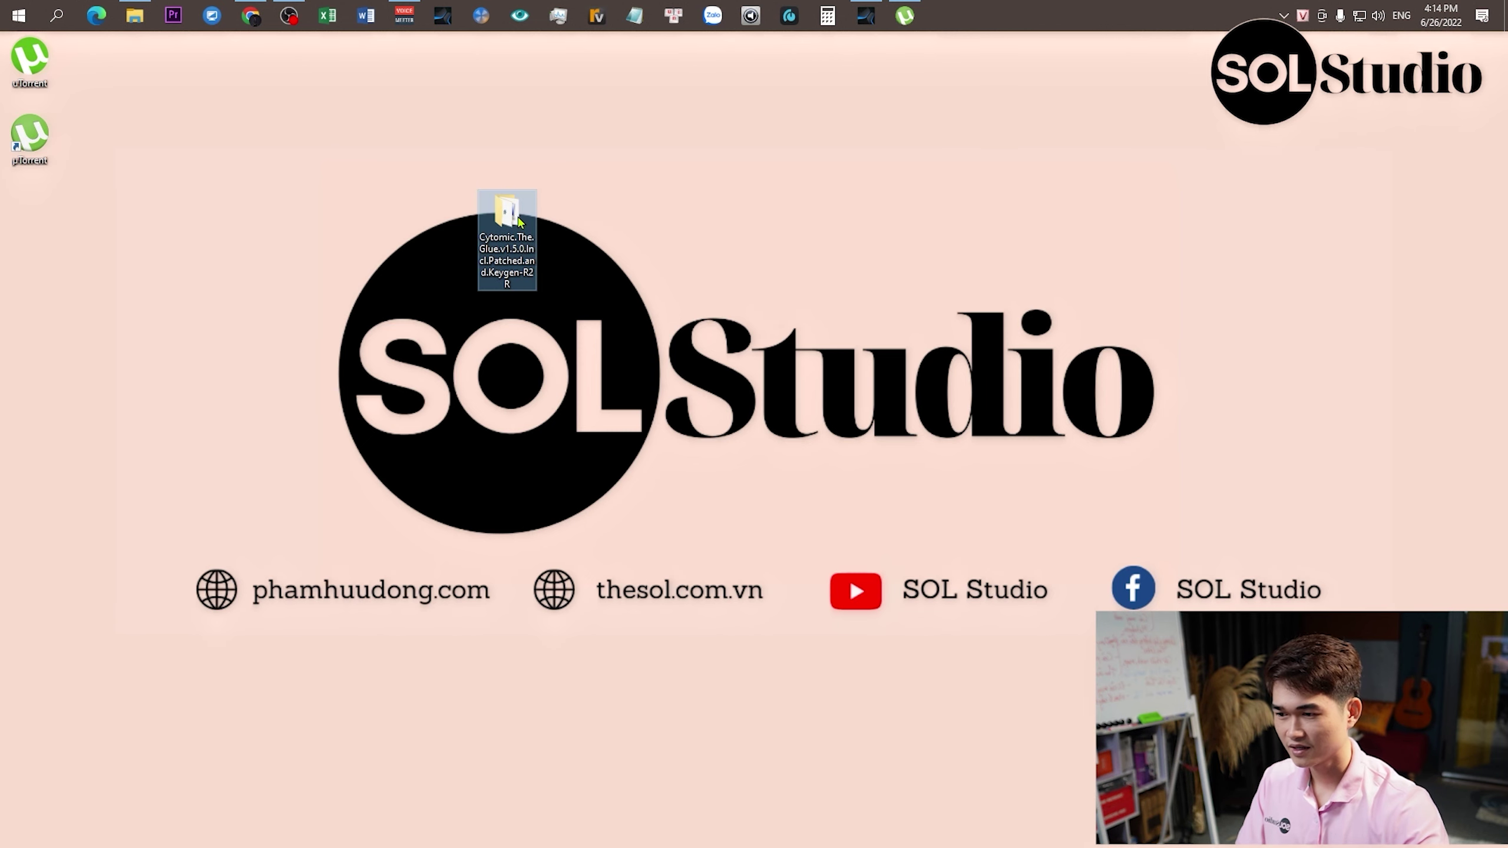
Run the Setup The Glue v1.5.0 application as administrator.
{"action": "left_click", "coordinate": [699, 275]}
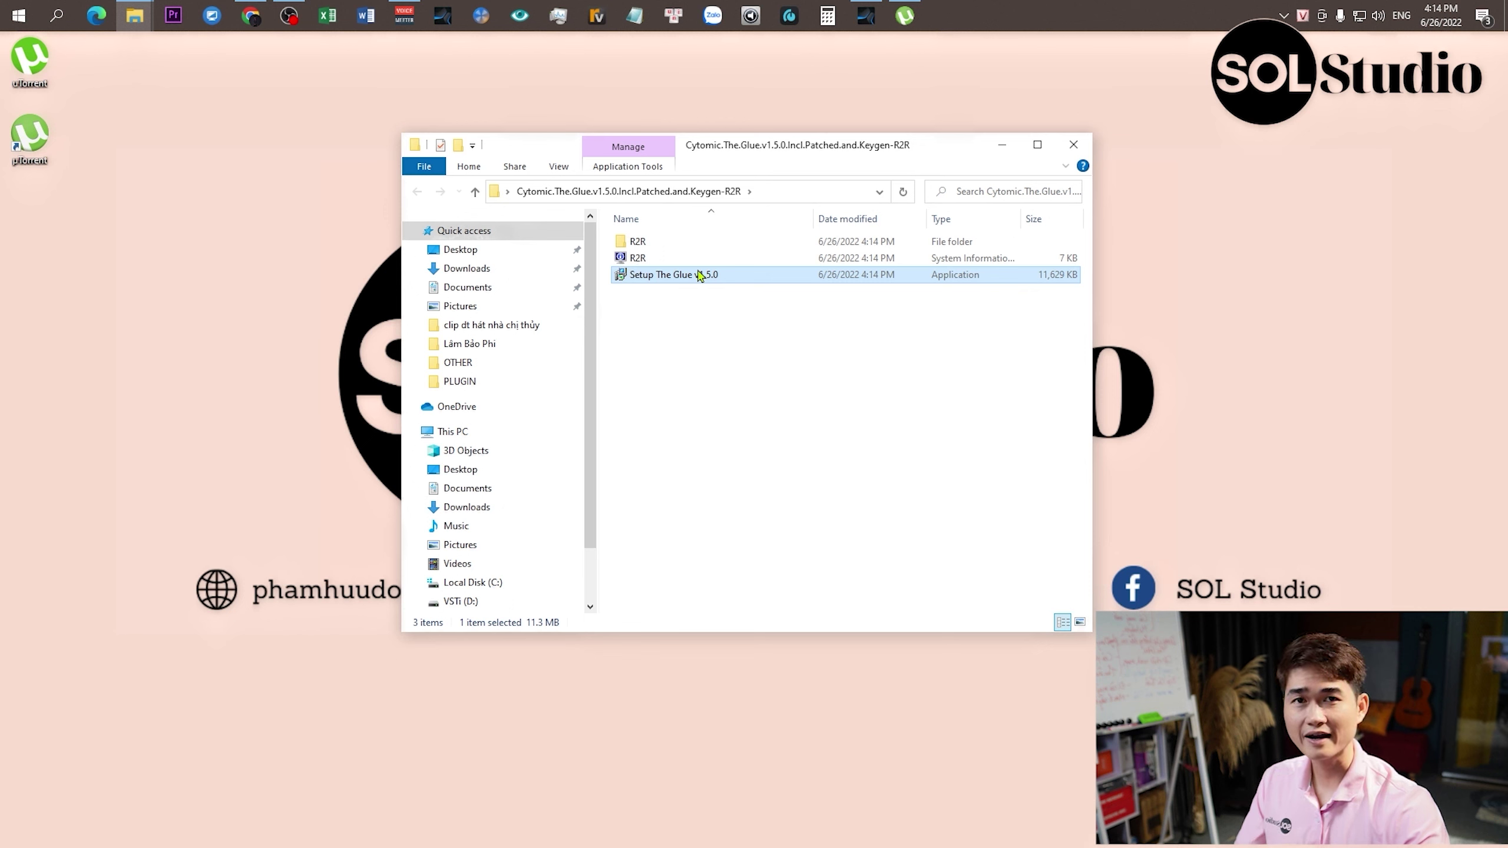
{"action": "right_click", "coordinate": [703, 275]}
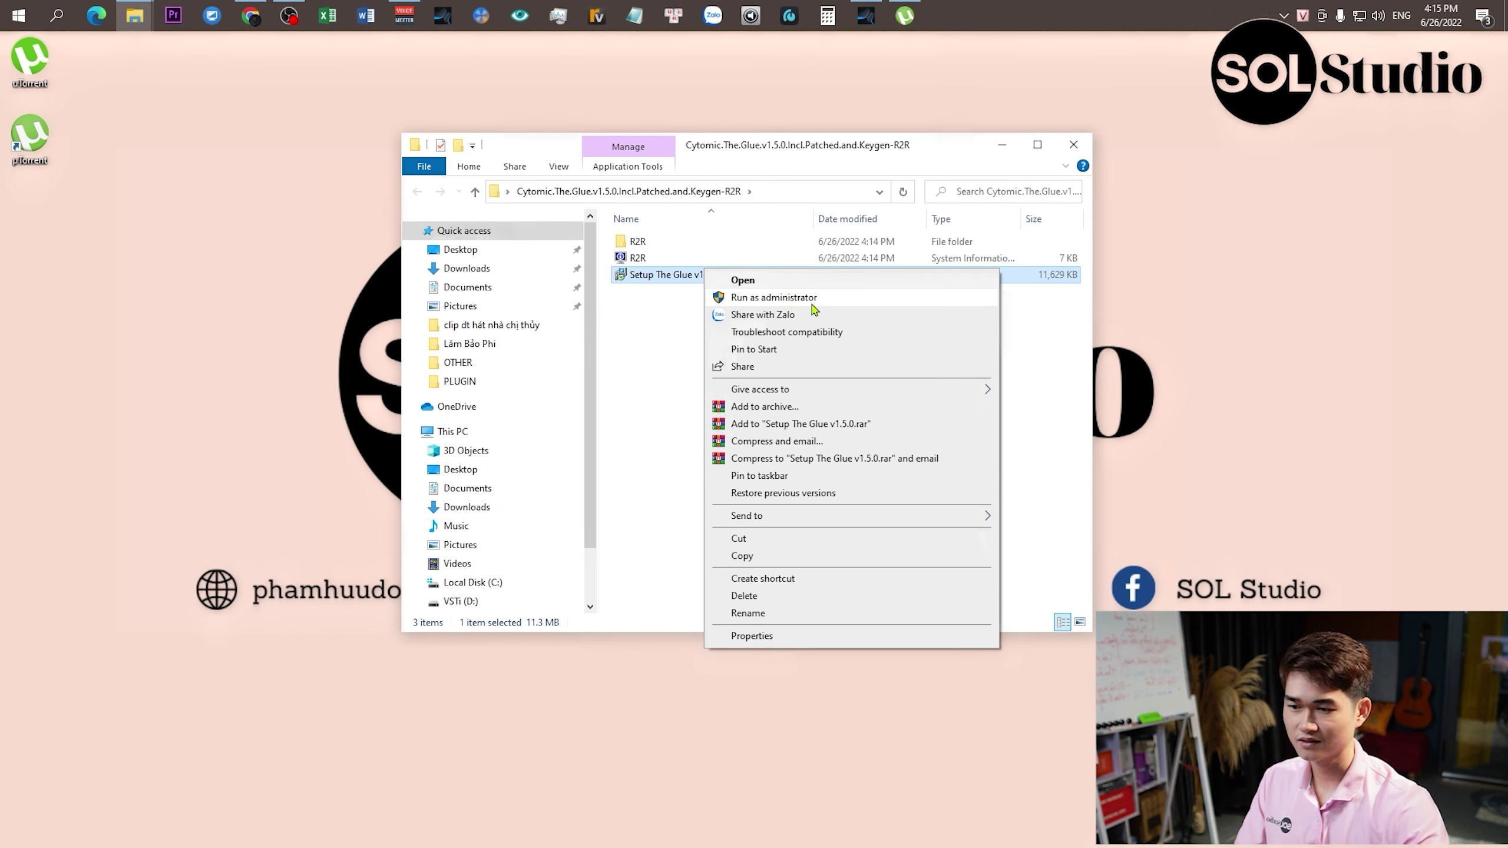